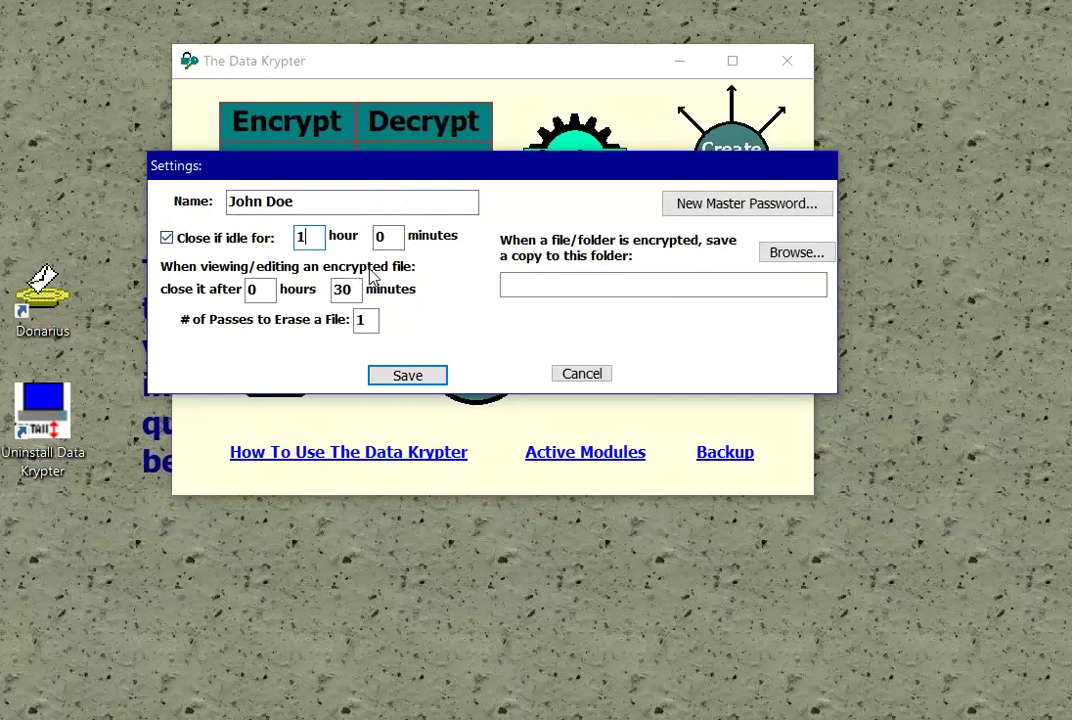
Step: Leave the copy folder unset, keep 1 erase pass, and save the settings
left_click(524, 283)
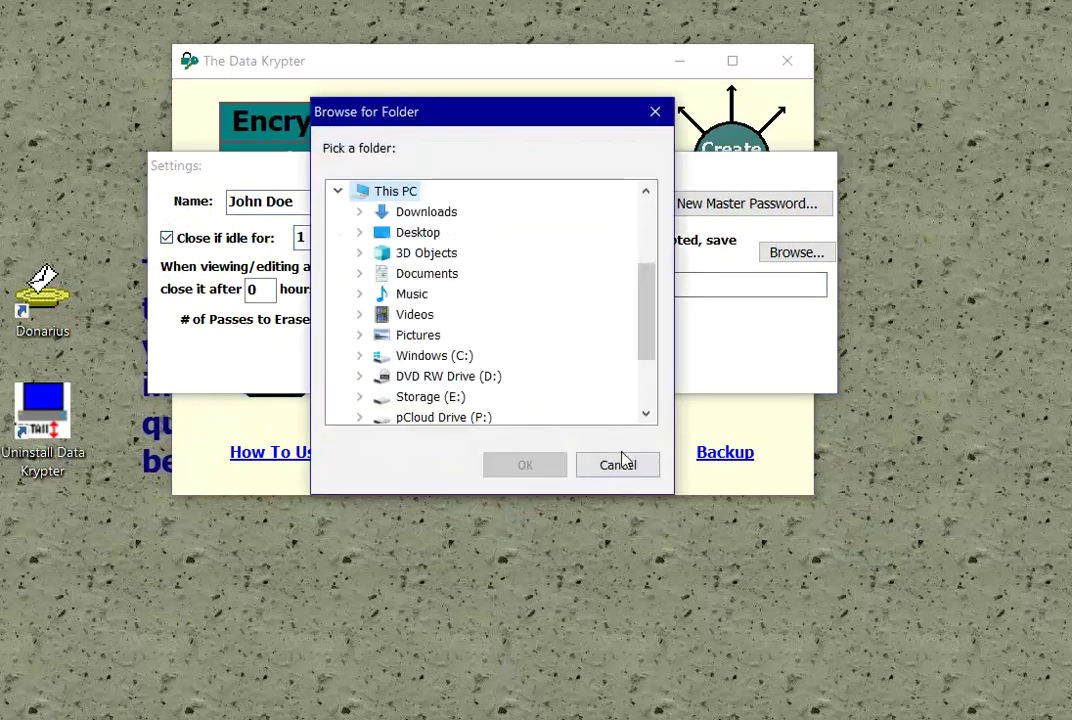
left_click(618, 466)
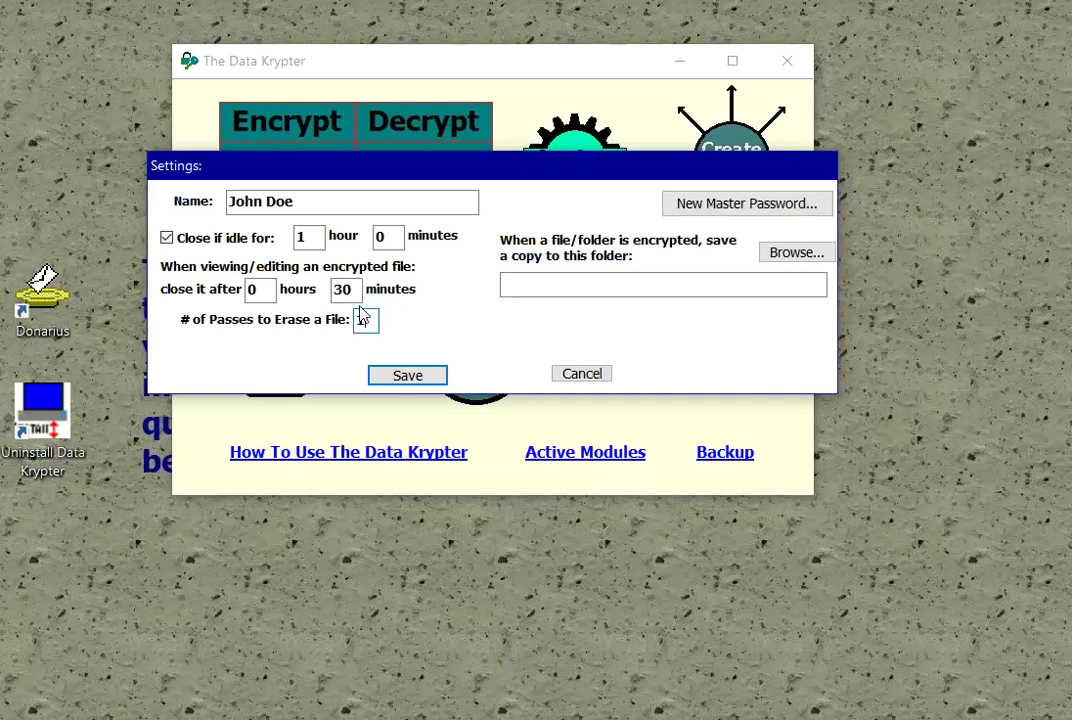
left_click(363, 317)
left_click(433, 372)
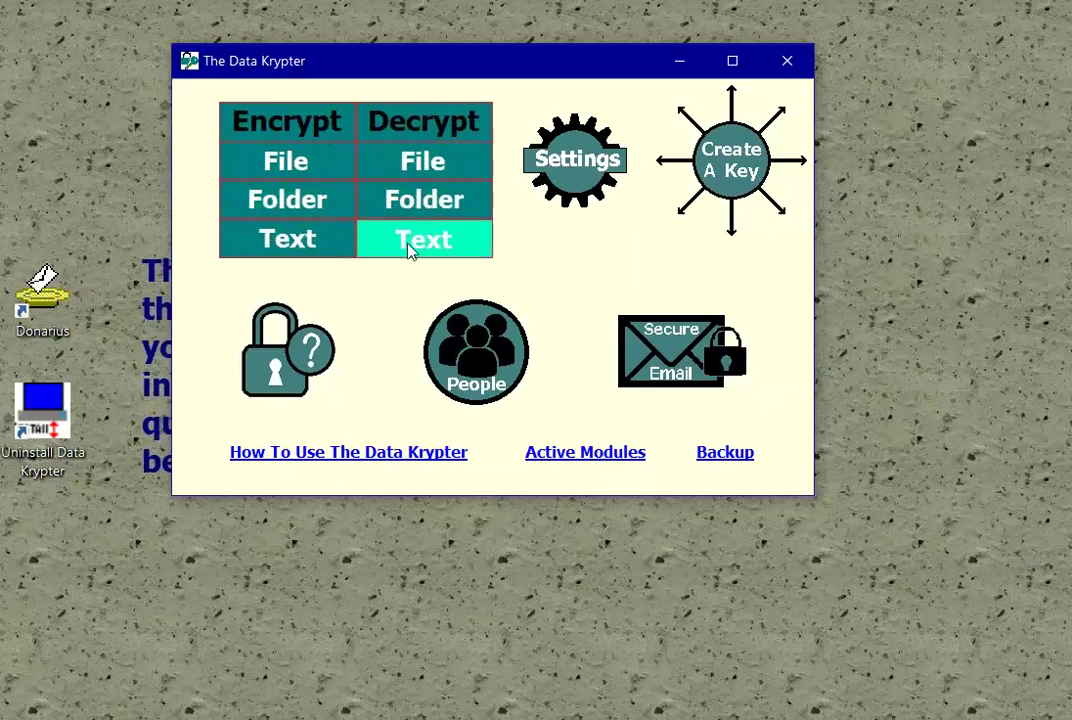
Step: Choose C:\krypter\A-Advice.doc as the single file to encrypt
left_click(284, 173)
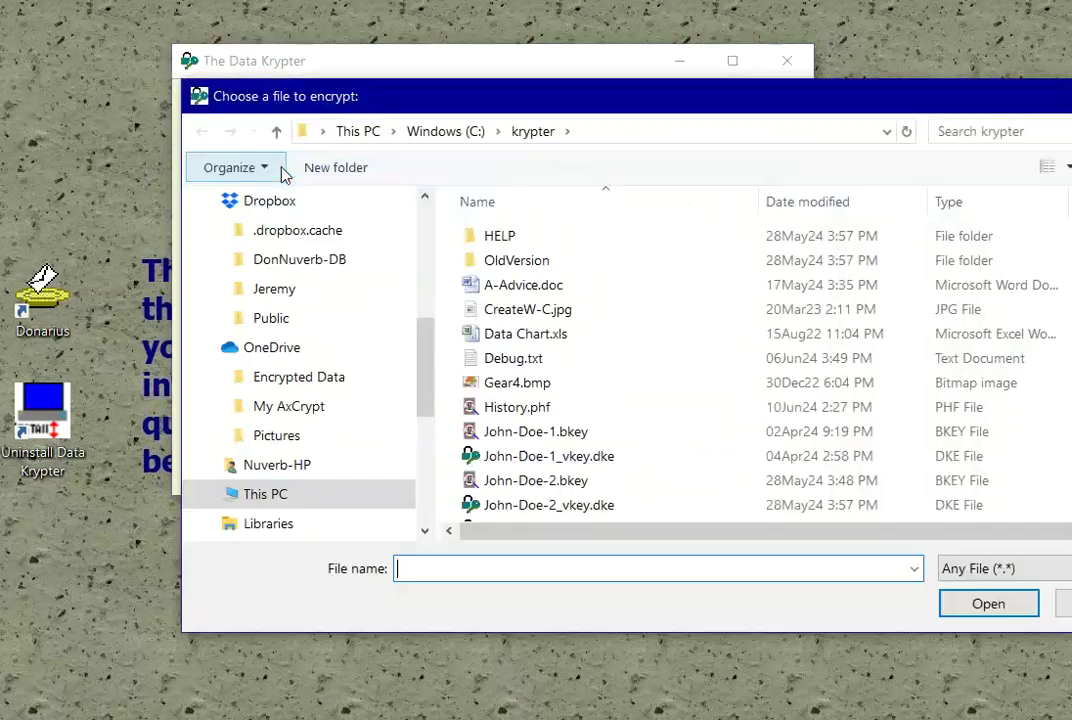
left_click(485, 286)
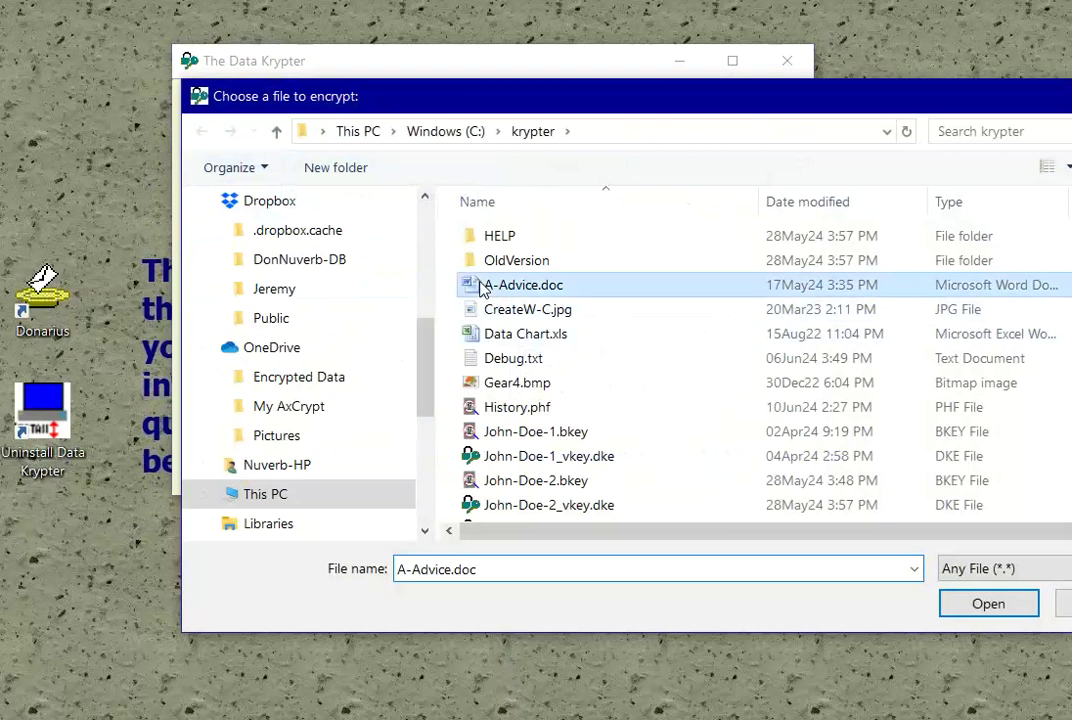
left_click(988, 603)
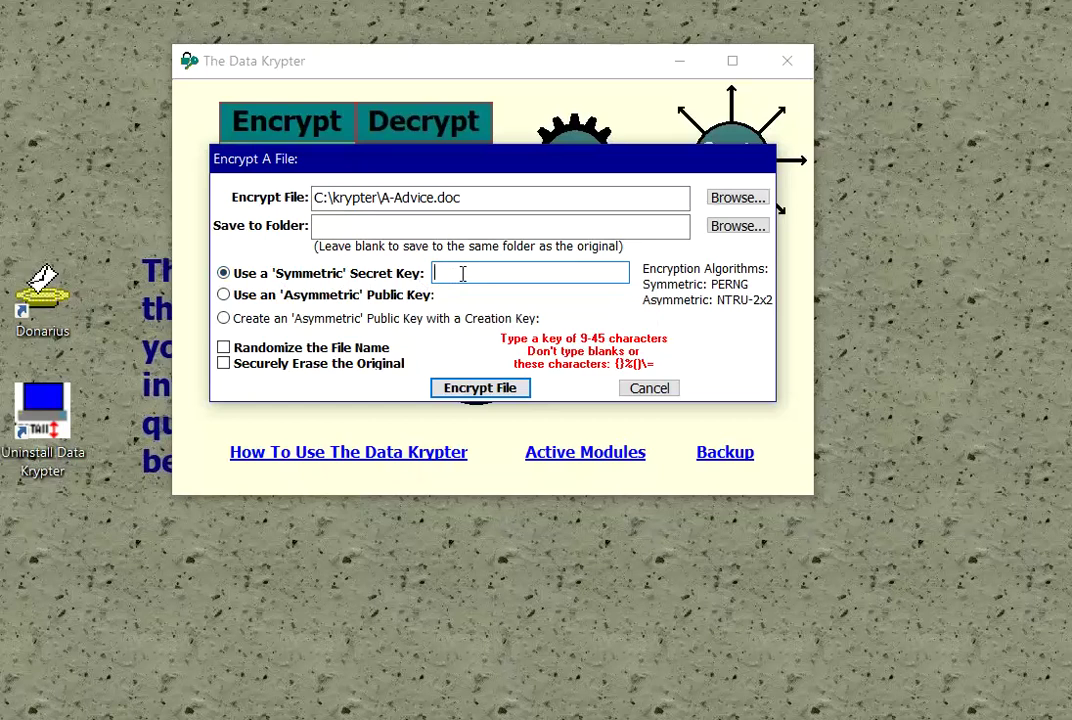
left_click(337, 305)
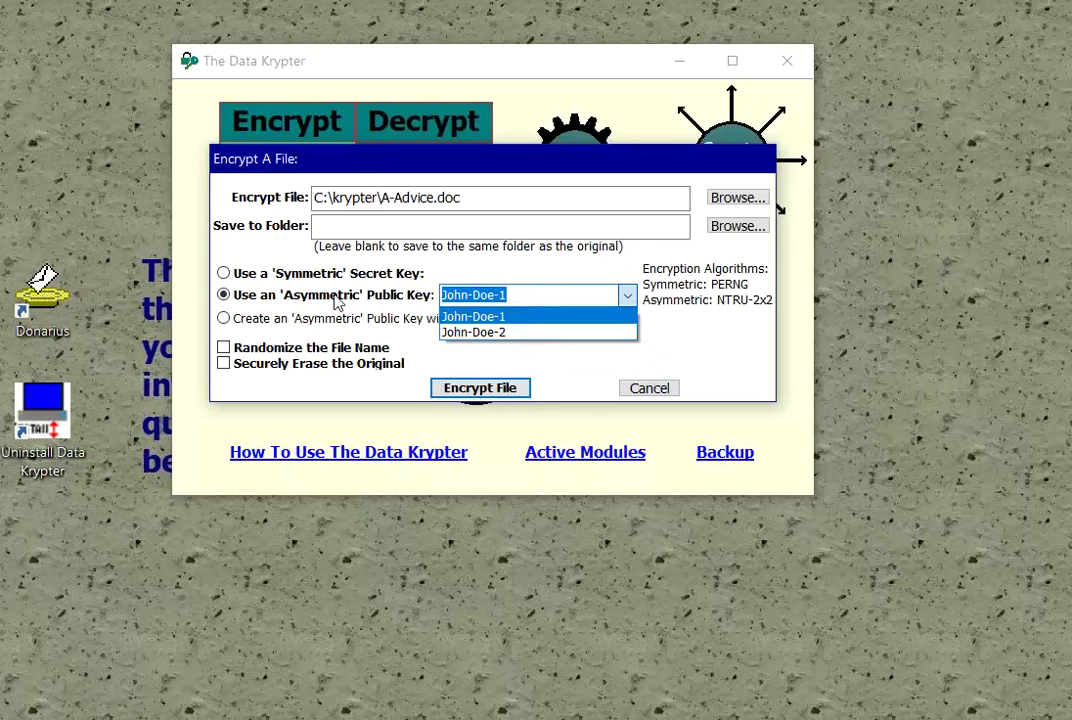
left_click(226, 356)
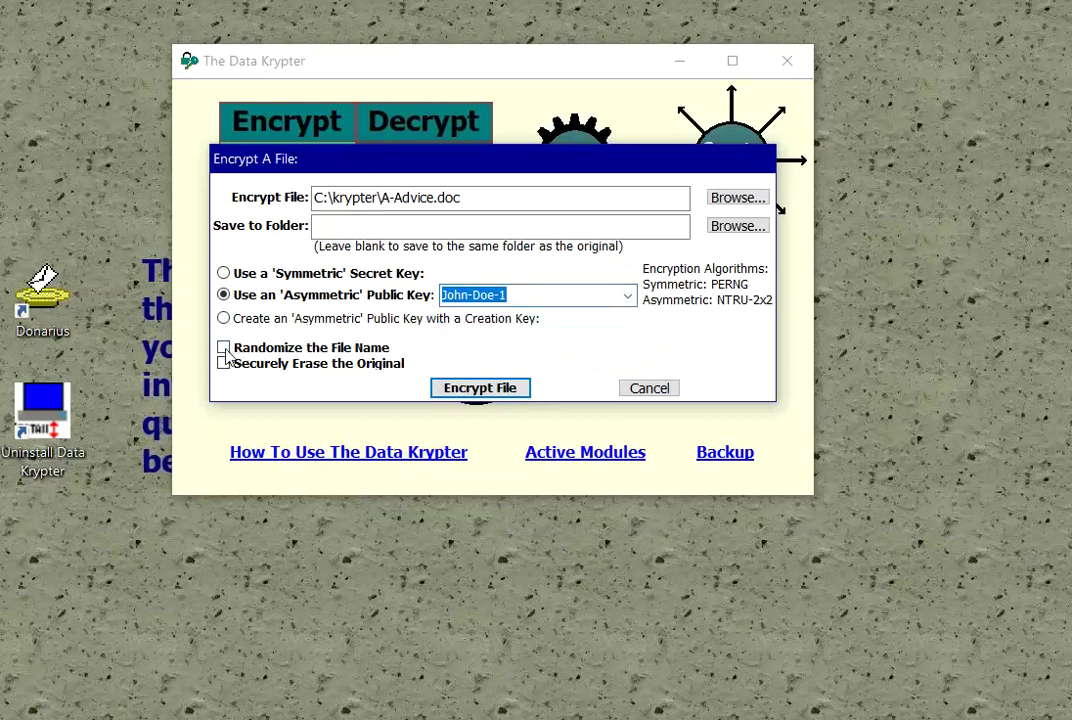
left_click(223, 350)
left_click(224, 364)
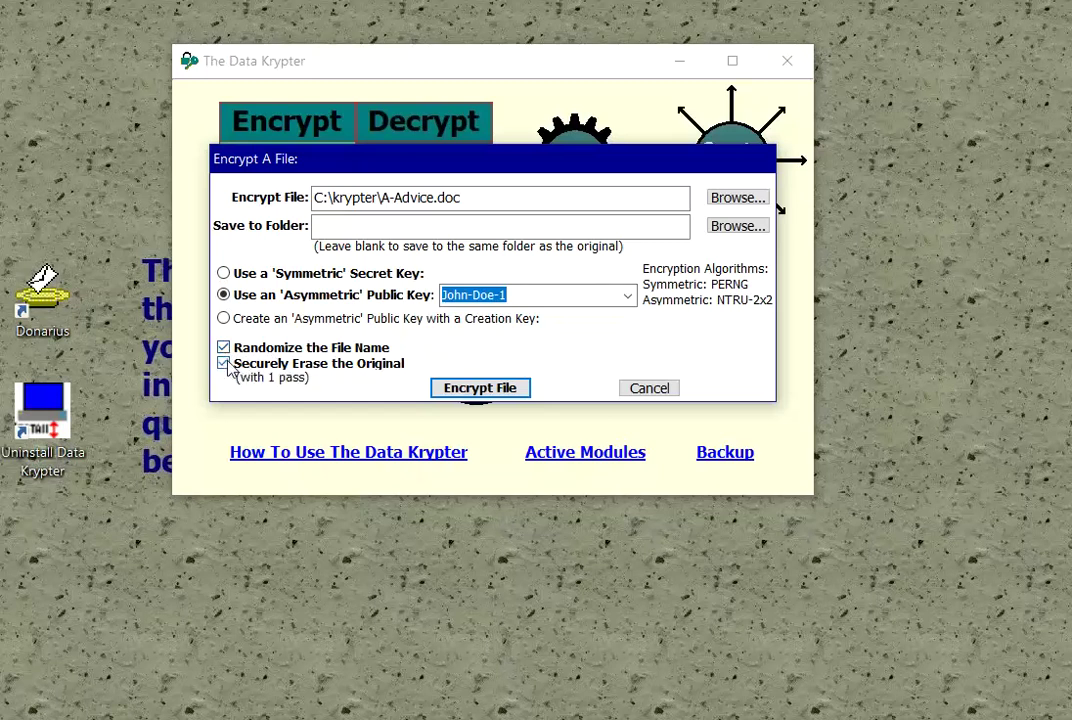
left_click(225, 365)
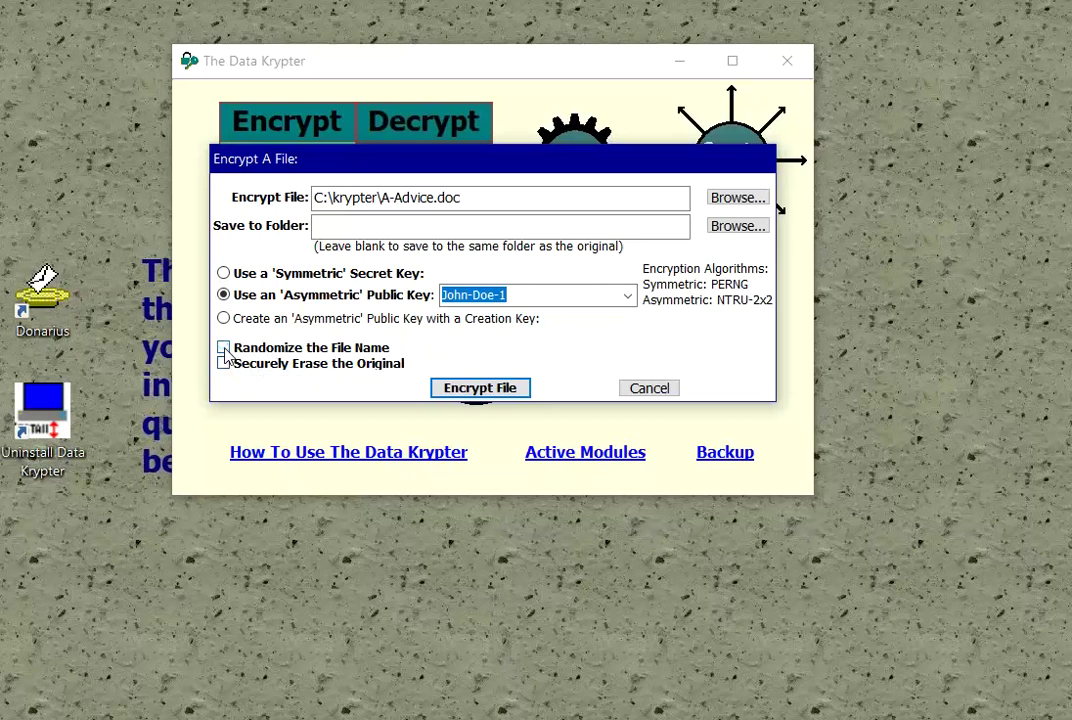
left_click(280, 274)
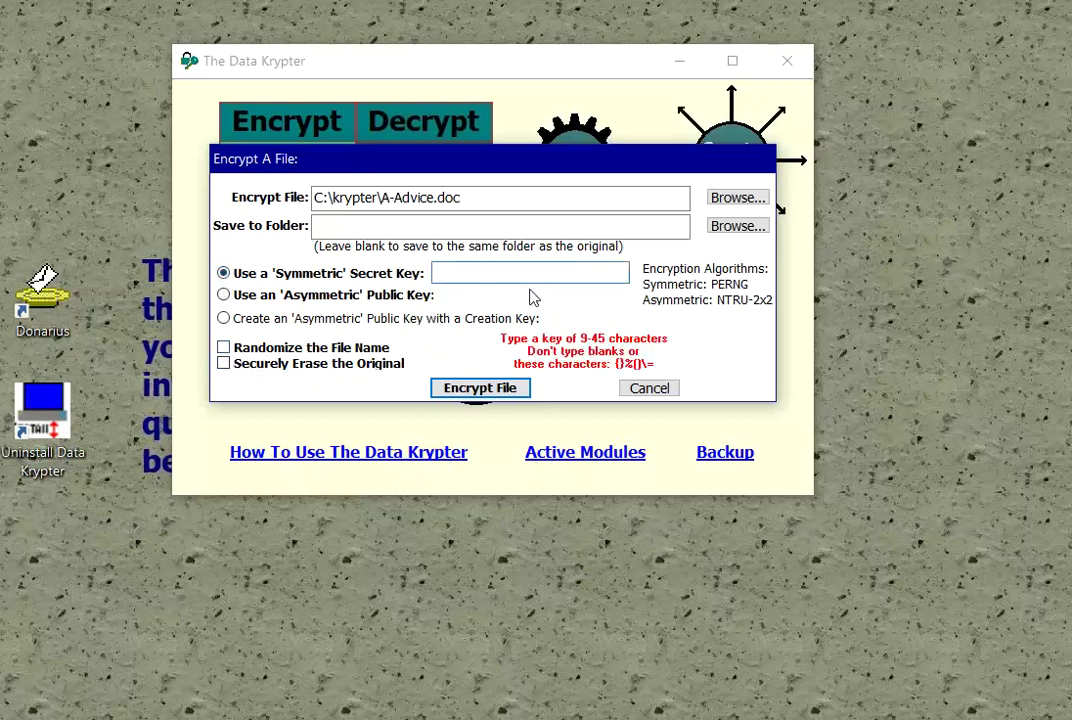
Step: Encrypt A-Advice.doc with a secret key into A-Advice_doc.dke, acknowledging both notices
type("abc")
left_click(664, 268)
left_click(500, 388)
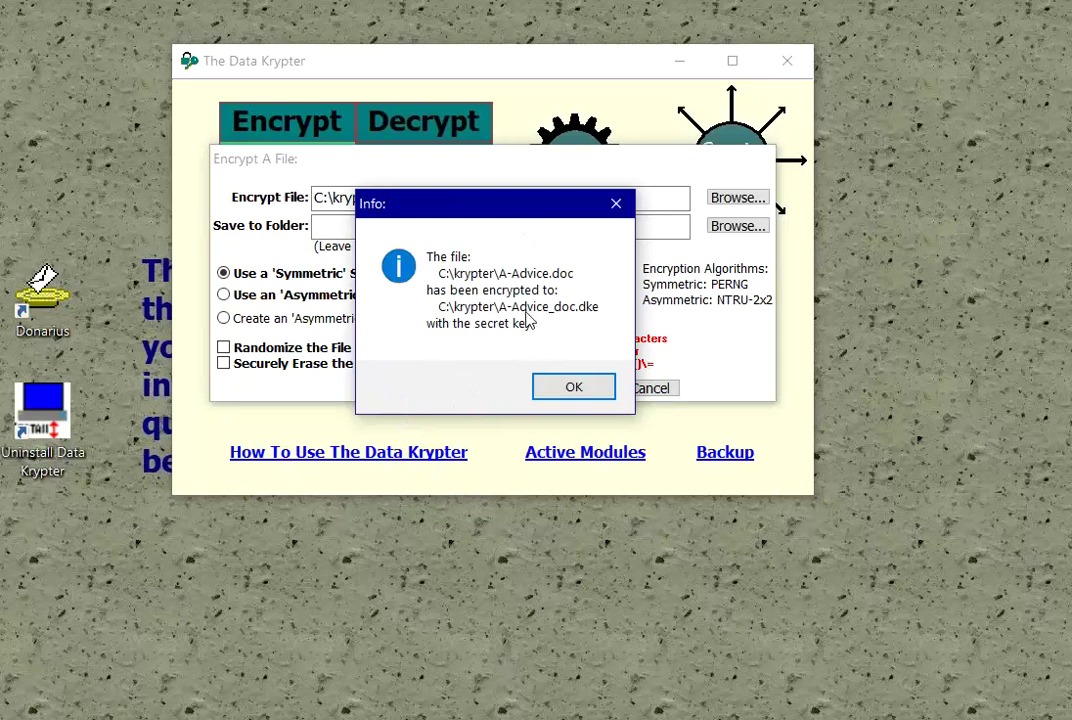
left_click(556, 395)
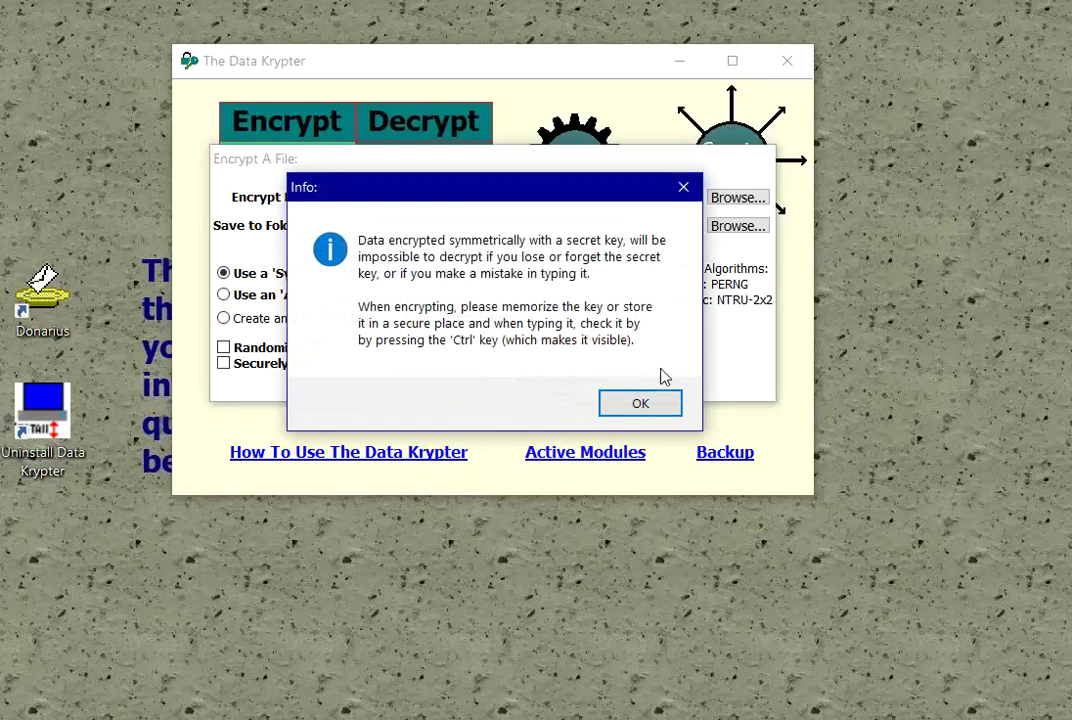
left_click(605, 405)
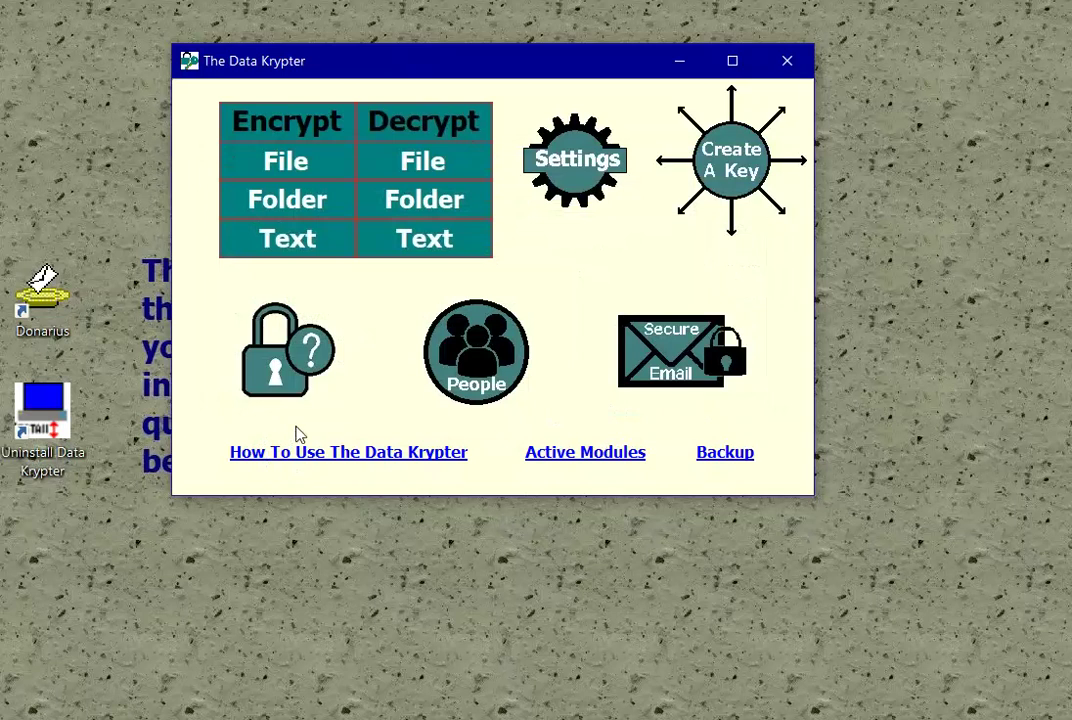
Step: Load C:\krypter\A-Advice_doc.dke into the single-file decryption form
left_click(395, 163)
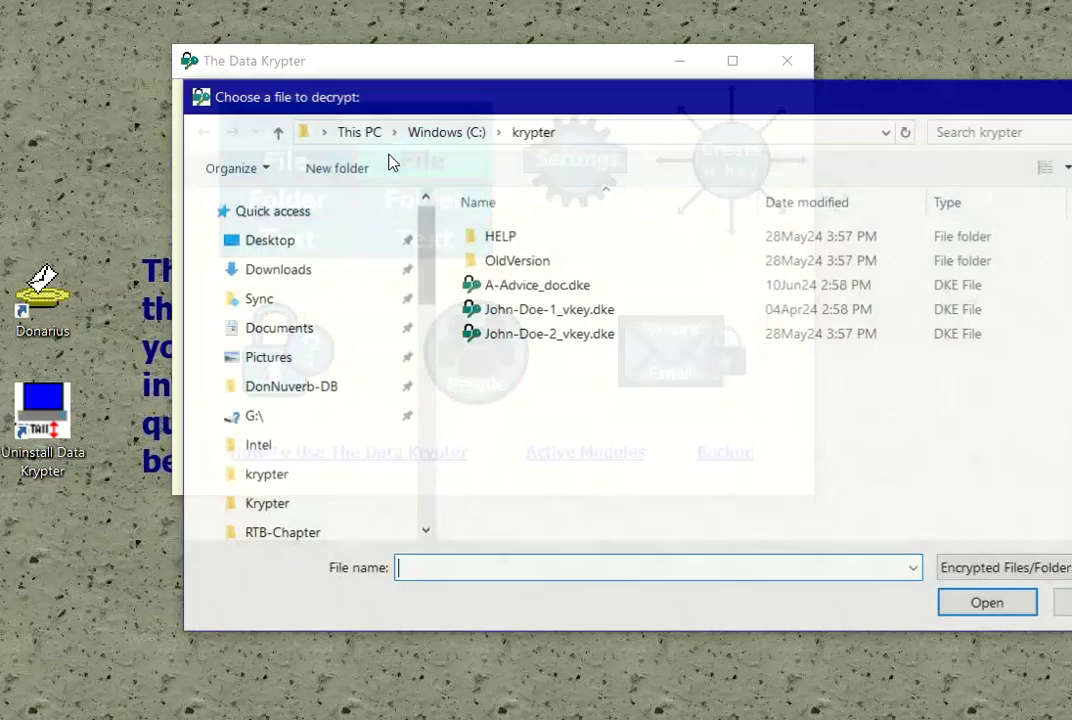
left_click(520, 287)
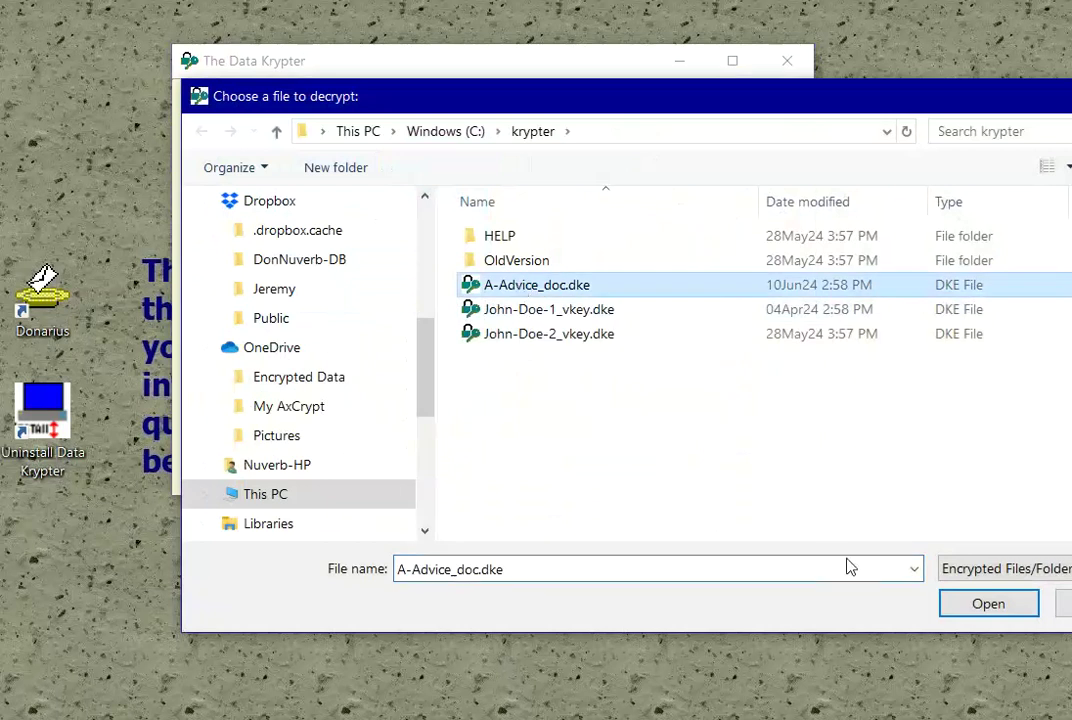
left_click(975, 608)
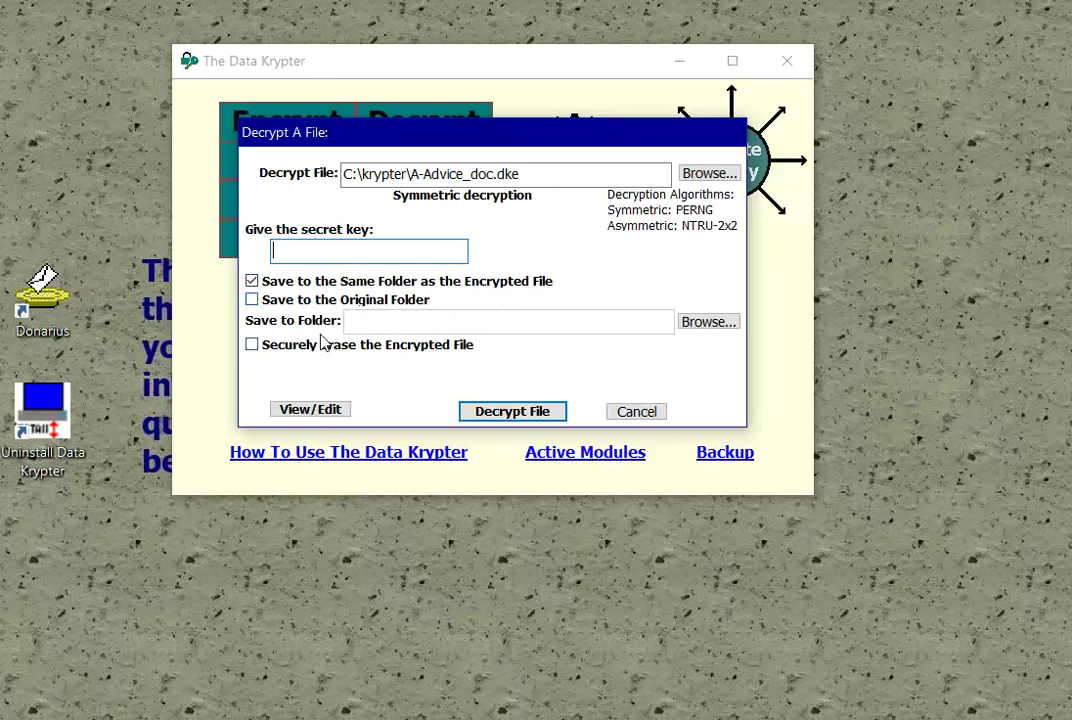
Step: Set the decrypted file's save folder to C:\Intel
left_click(710, 321)
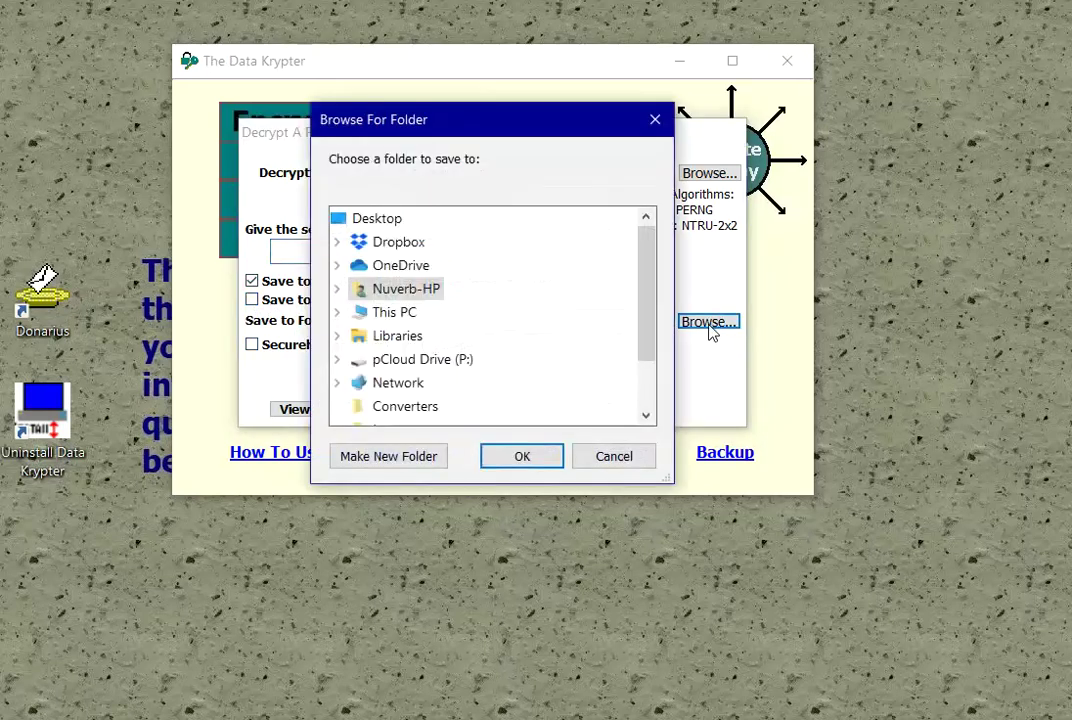
left_click(338, 313)
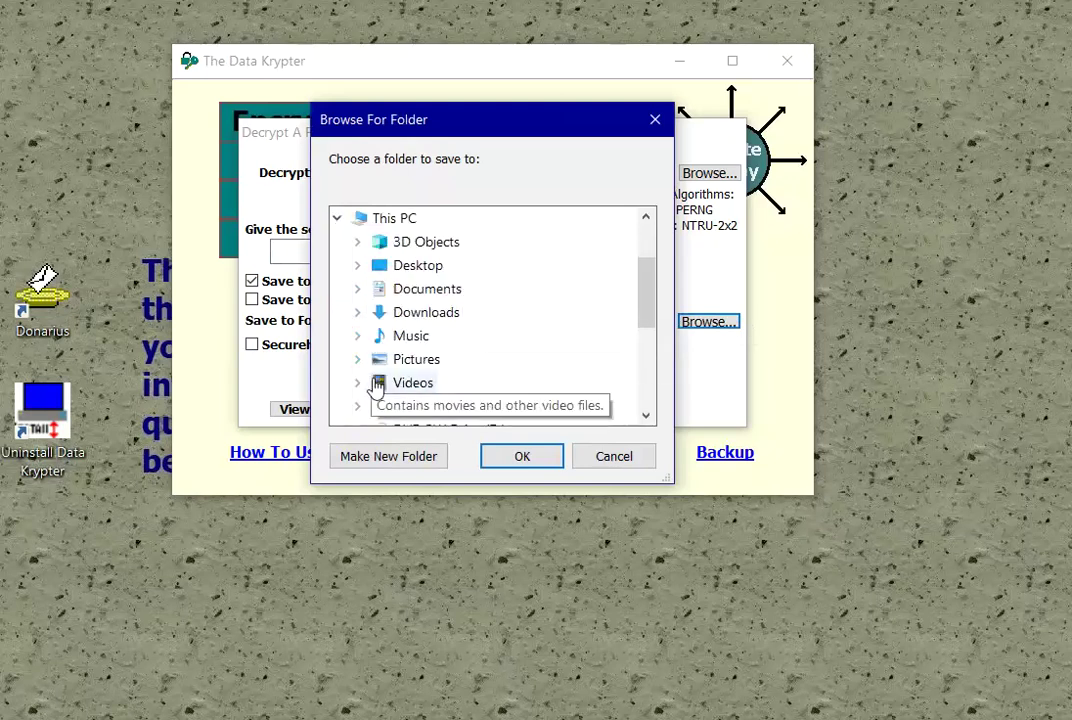
left_click(356, 410)
scroll(486, 378, "down", 15)
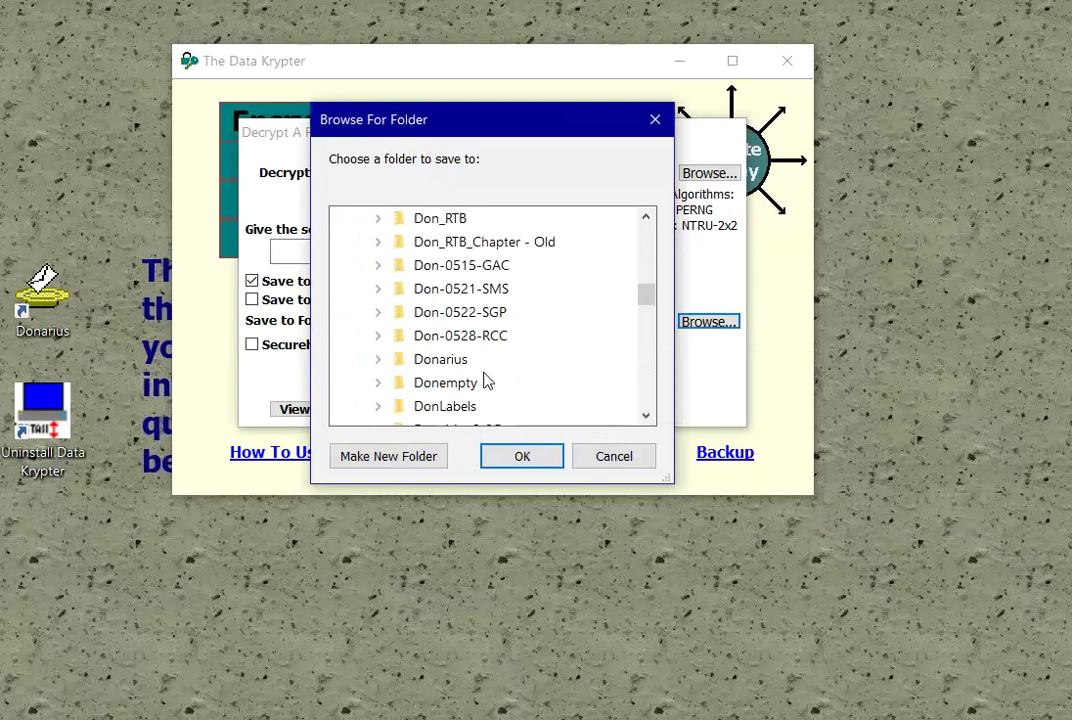
scroll(490, 360, "up", 5)
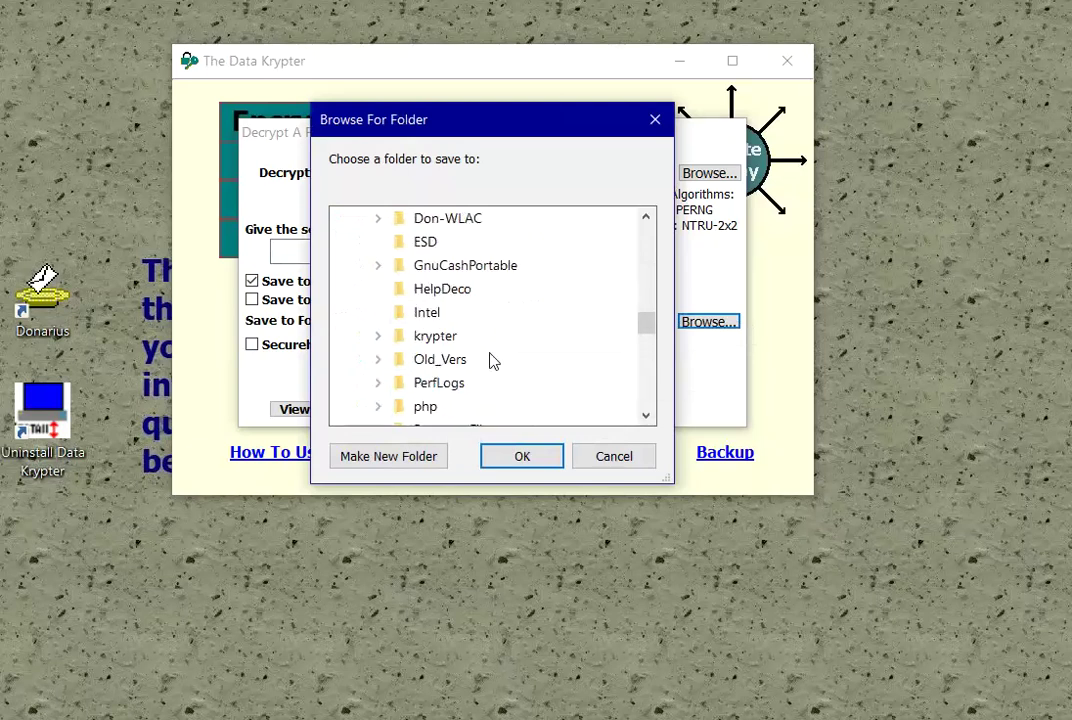
left_click(420, 315)
left_click(522, 455)
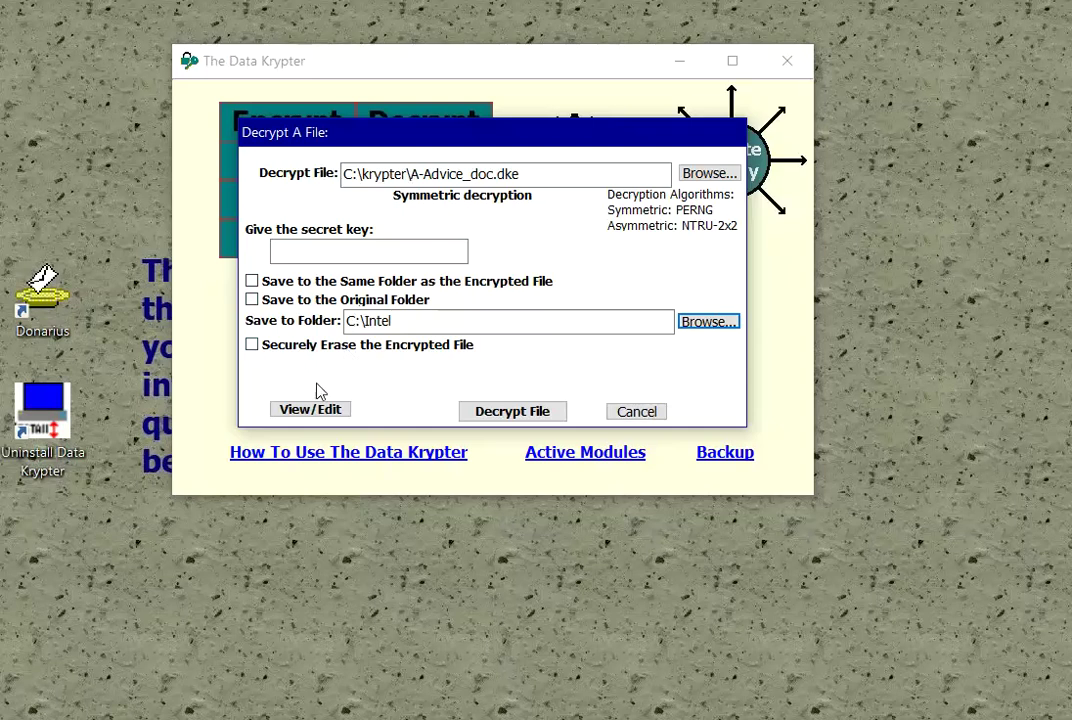
Step: Enter a secret key, reveal it to check, and attempt decryption
left_click(378, 247)
type("***********")
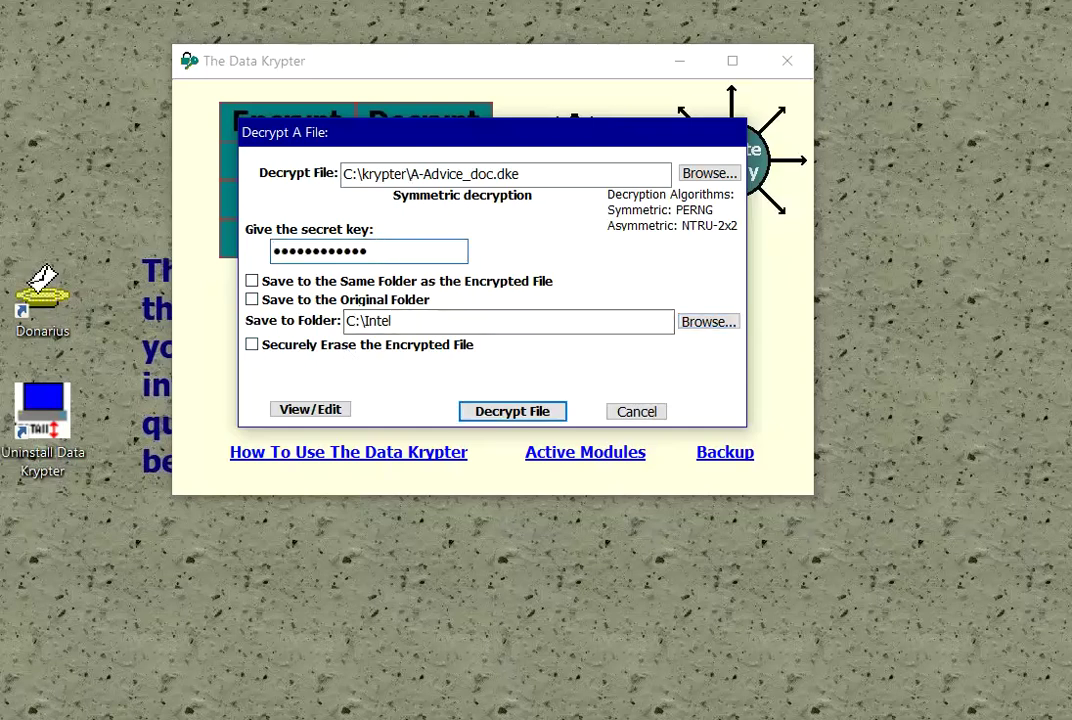
left_click(389, 249)
left_click(389, 249)
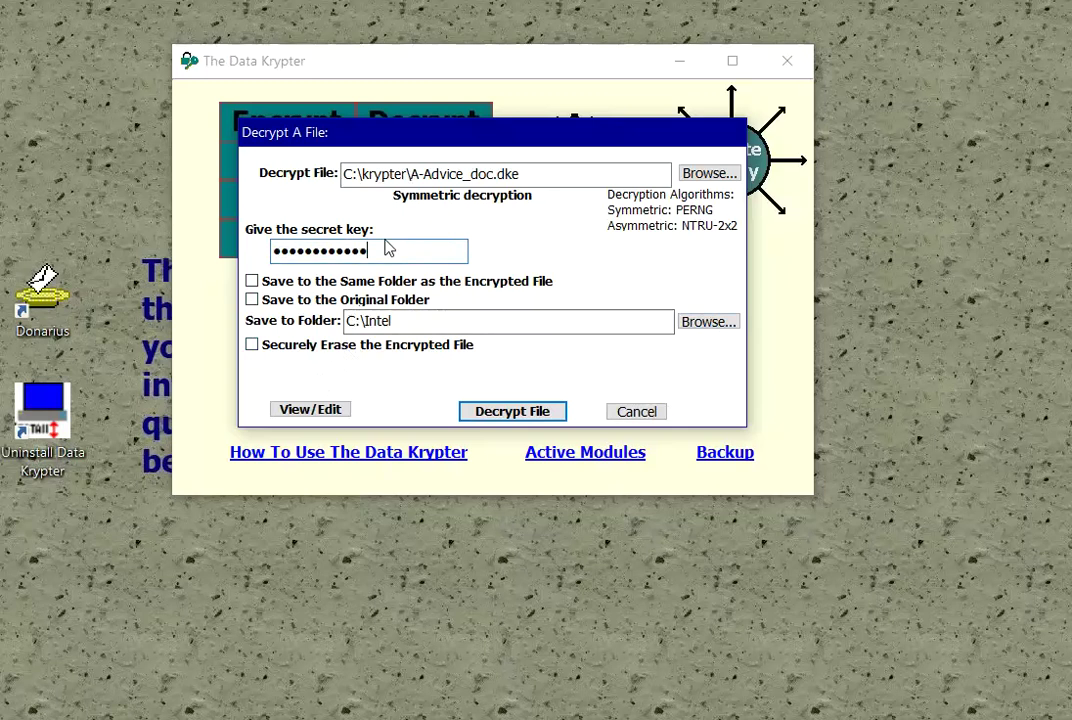
left_click(514, 414)
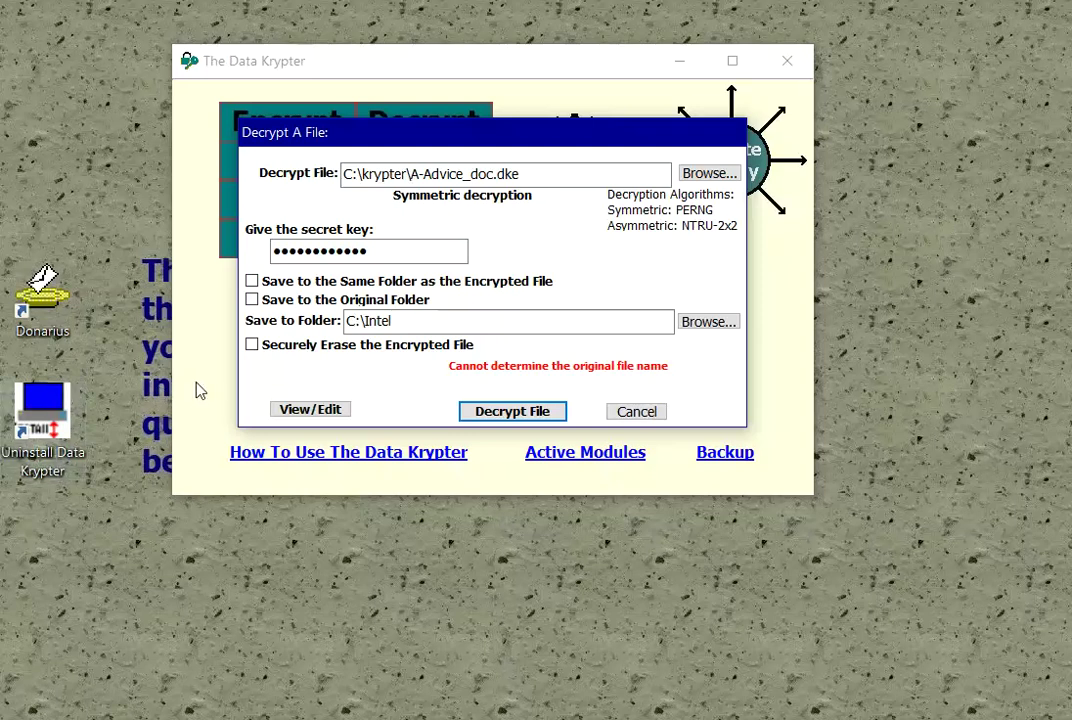
Step: Replace the wrong key and decrypt the file to C:\Intel\A-Advice.doc
left_click_drag(392, 251, 185, 260)
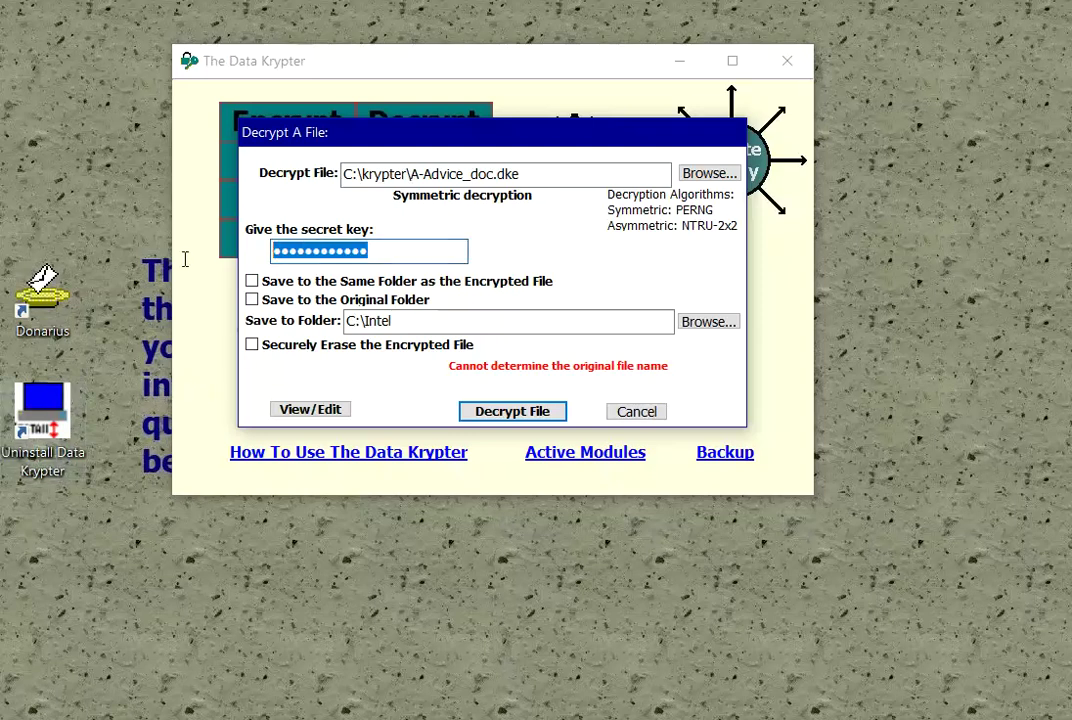
type("a")
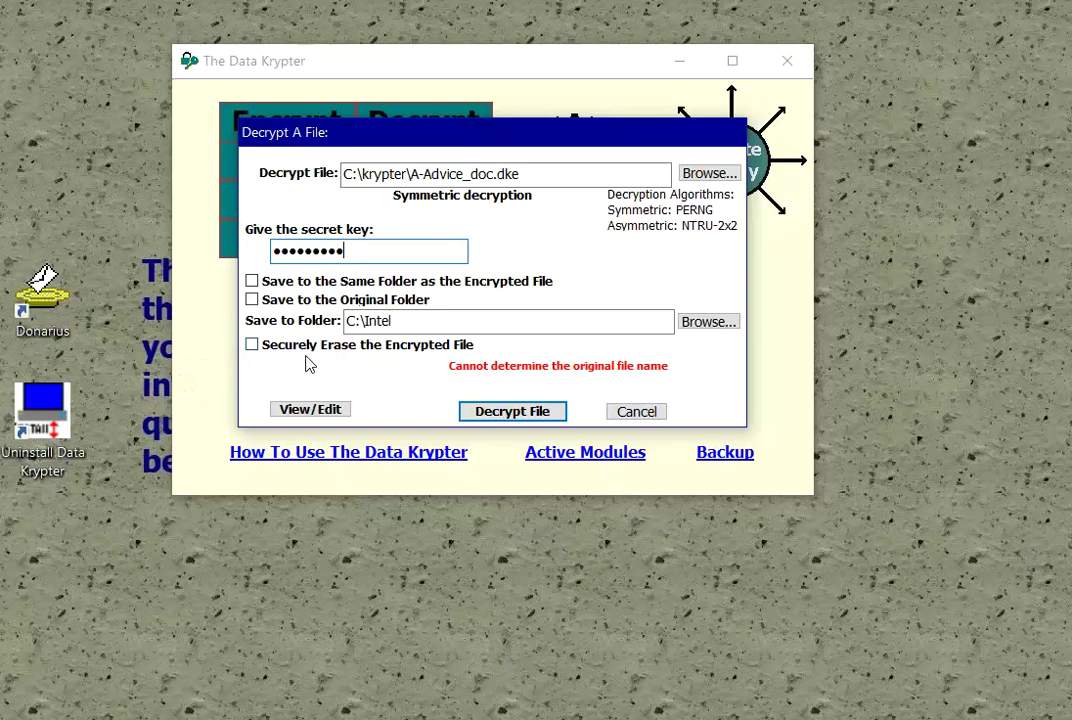
left_click(488, 411)
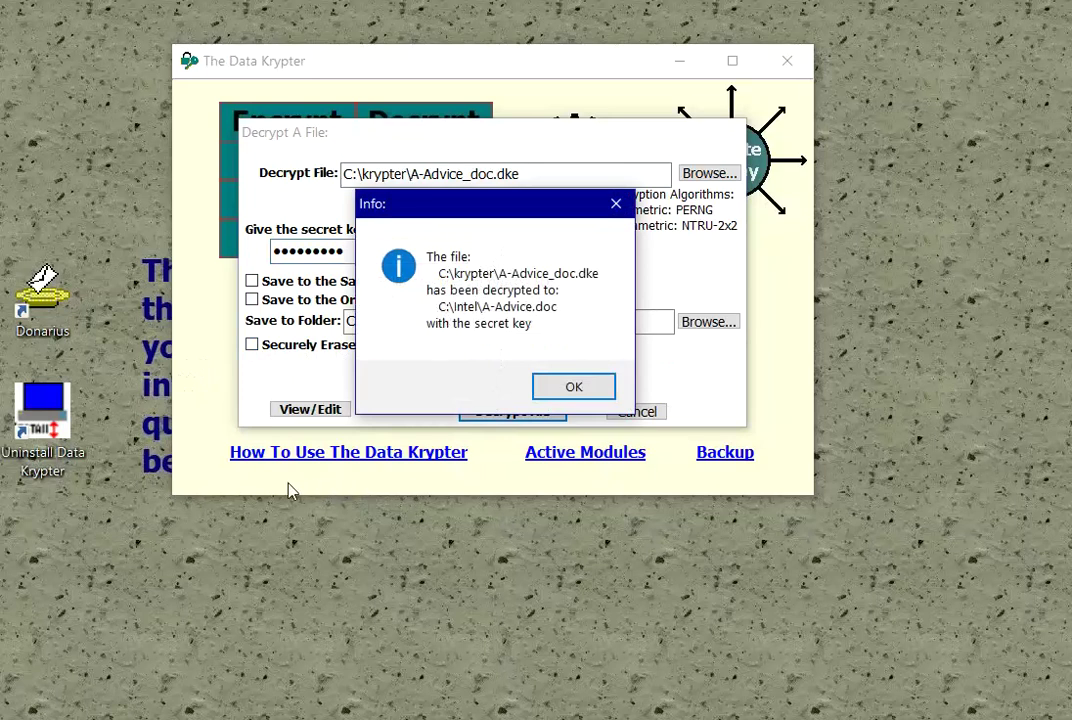
left_click(578, 385)
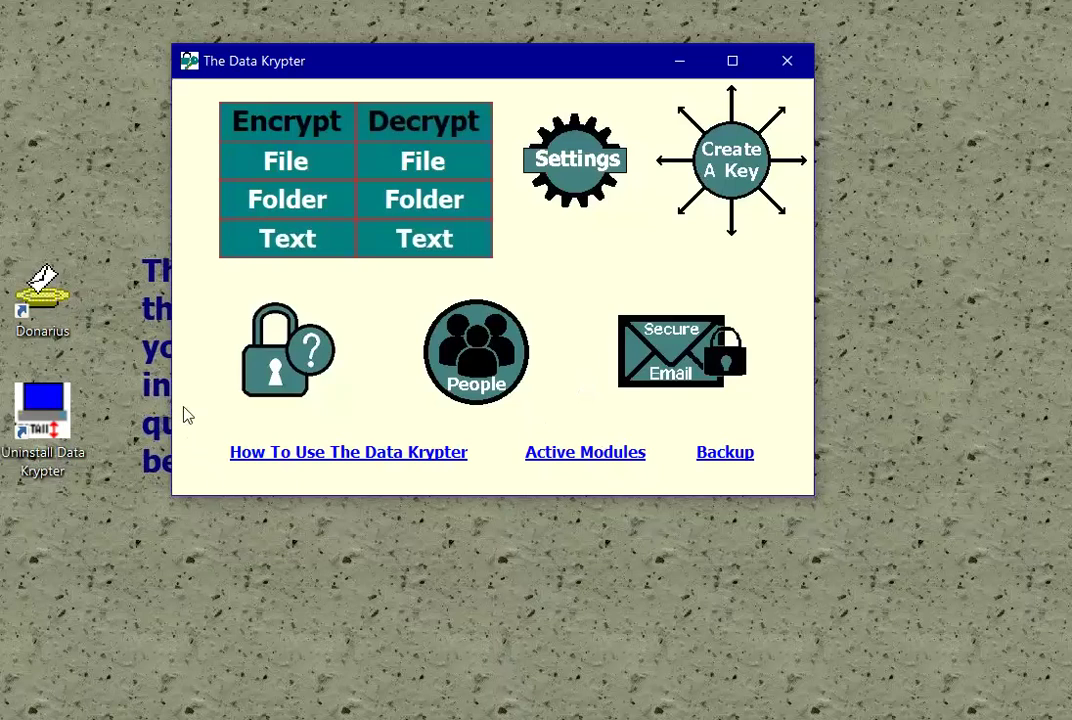
Step: Choose C:\HelpDeco as the folder to encrypt
left_click(298, 207)
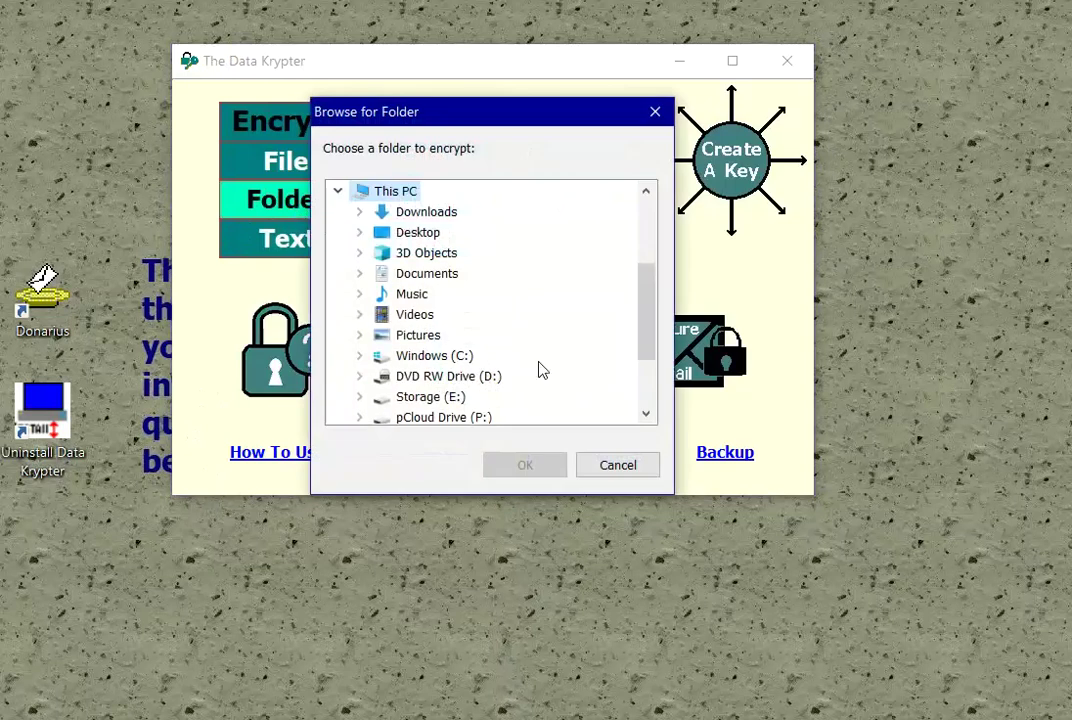
left_click(361, 357)
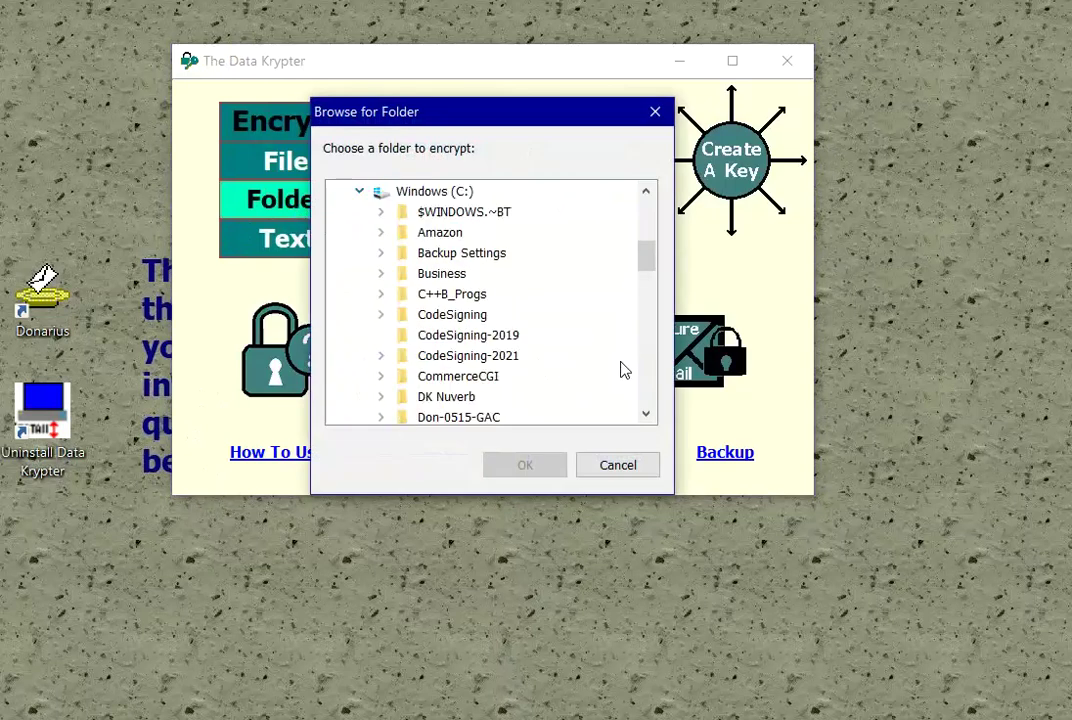
scroll(591, 380, "down", 2)
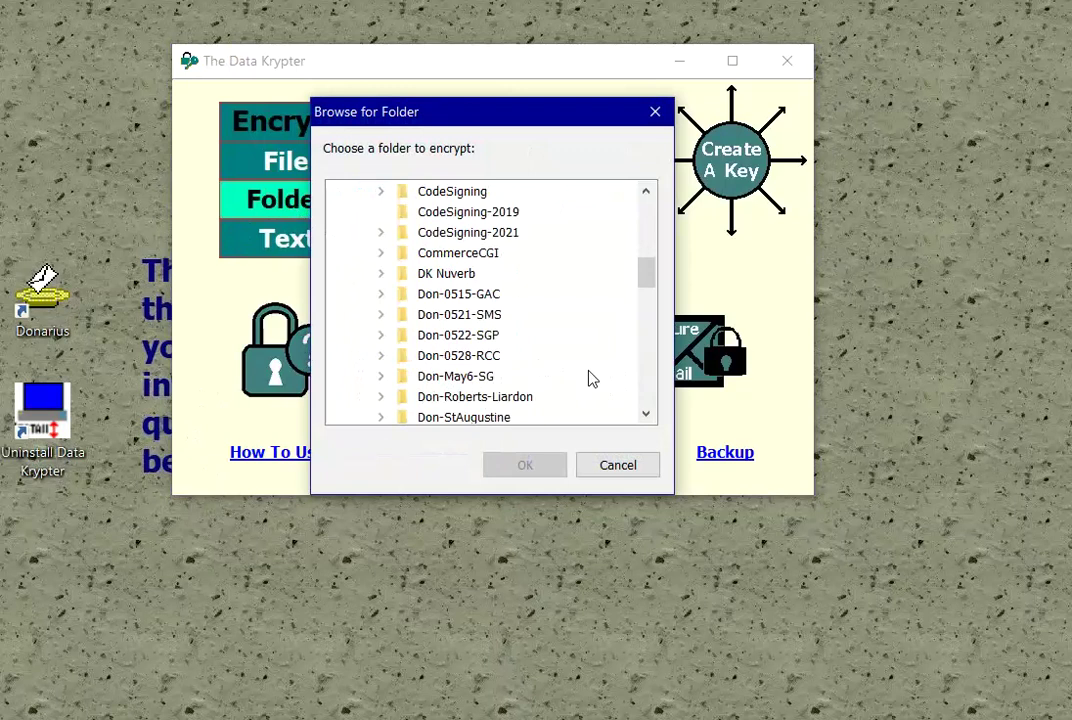
scroll(591, 378, "down", 2)
scroll(581, 374, "down", 3)
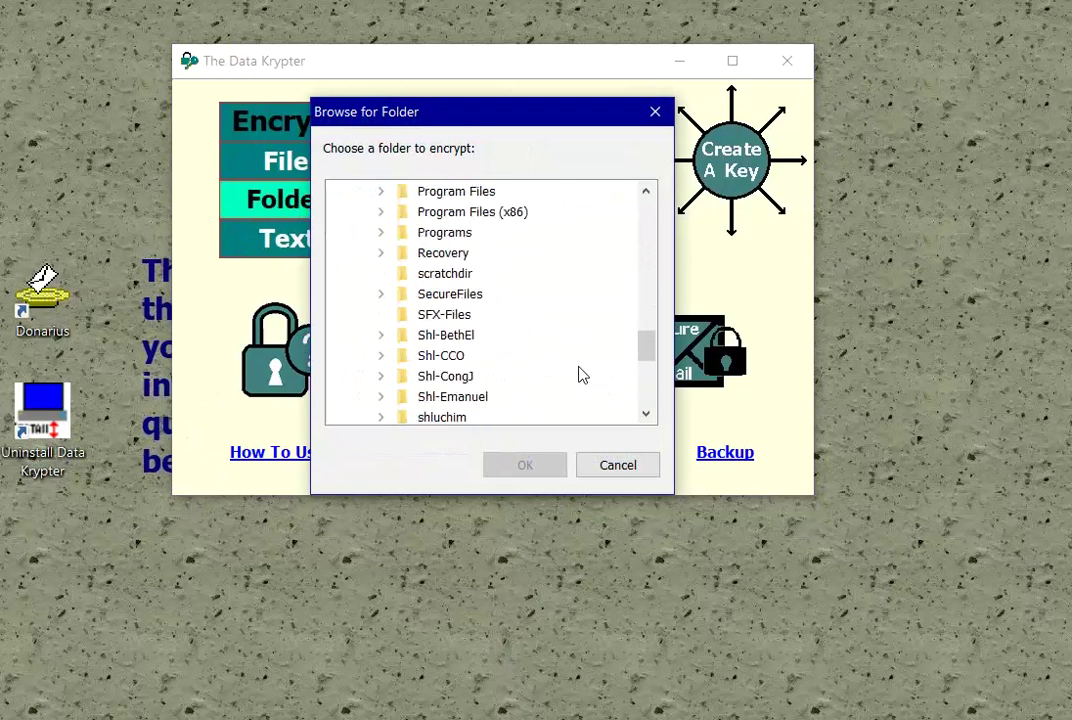
scroll(579, 371, "up", 2)
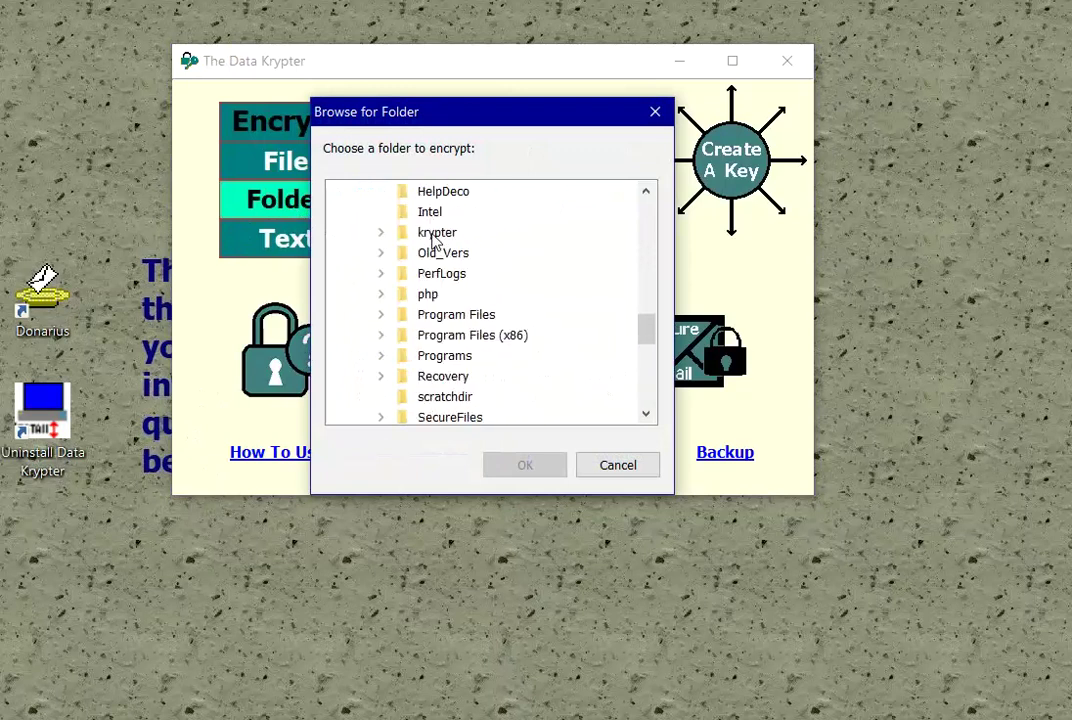
left_click(437, 194)
left_click(522, 464)
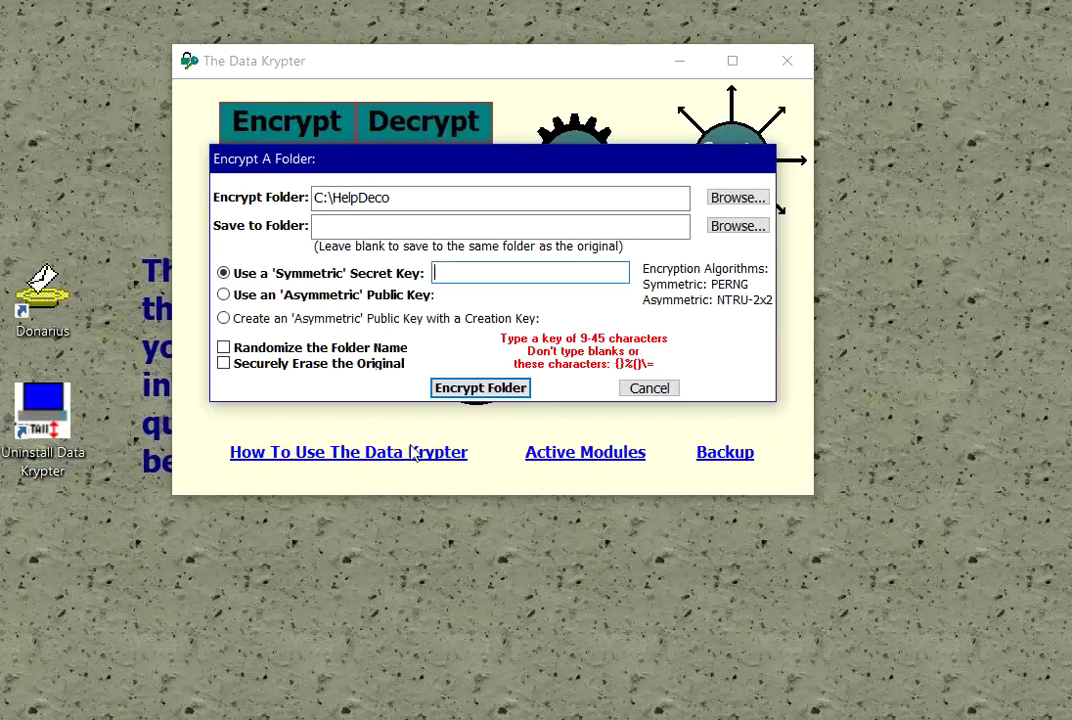
Step: Switch folder encryption to the asymmetric John-Doe-1 public key
left_click(235, 298)
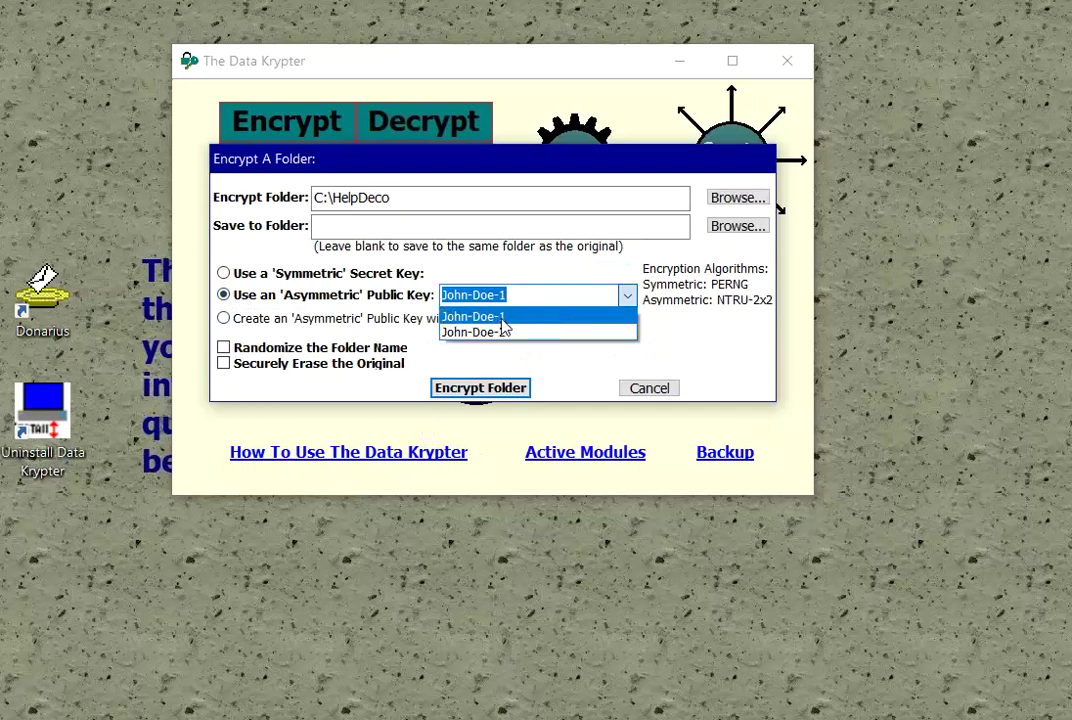
left_click(522, 388)
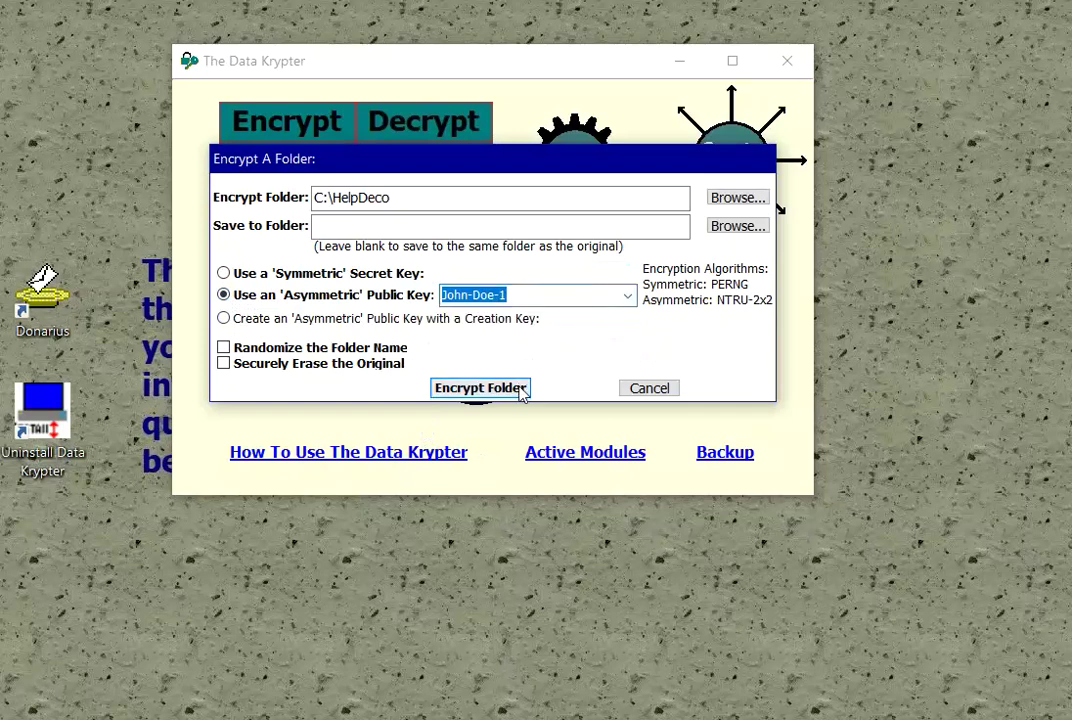
left_click(522, 389)
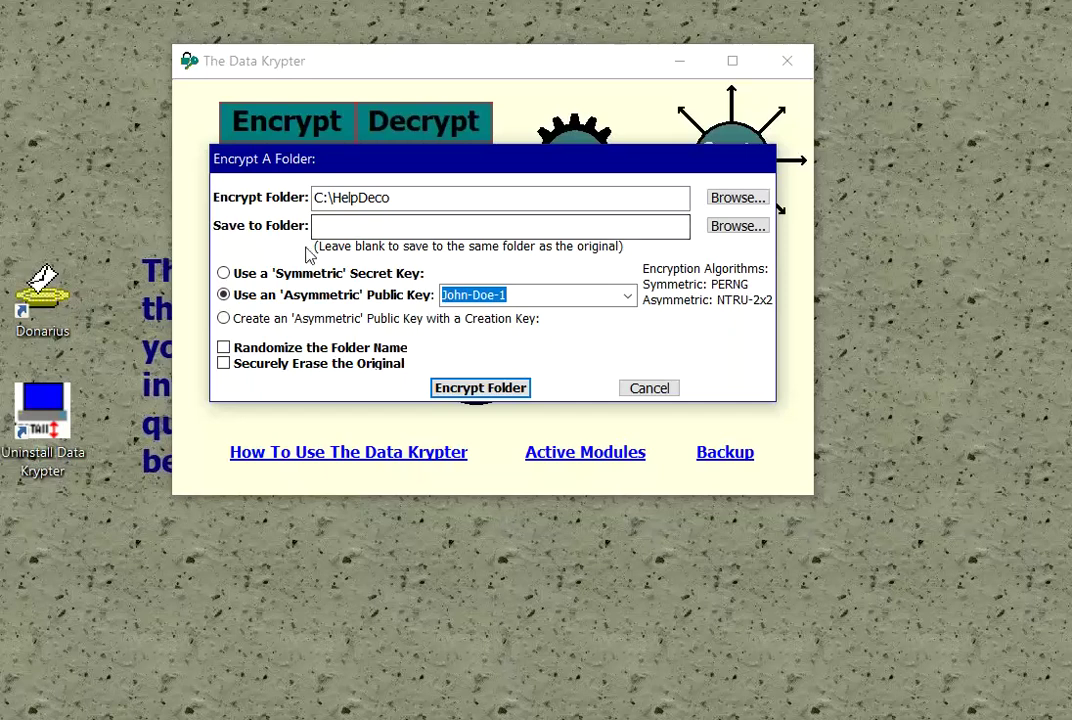
Step: Encrypt HelpDeco to C:\Intel\HelpDeco.dke using C:\Intel as the save folder
left_click(737, 226)
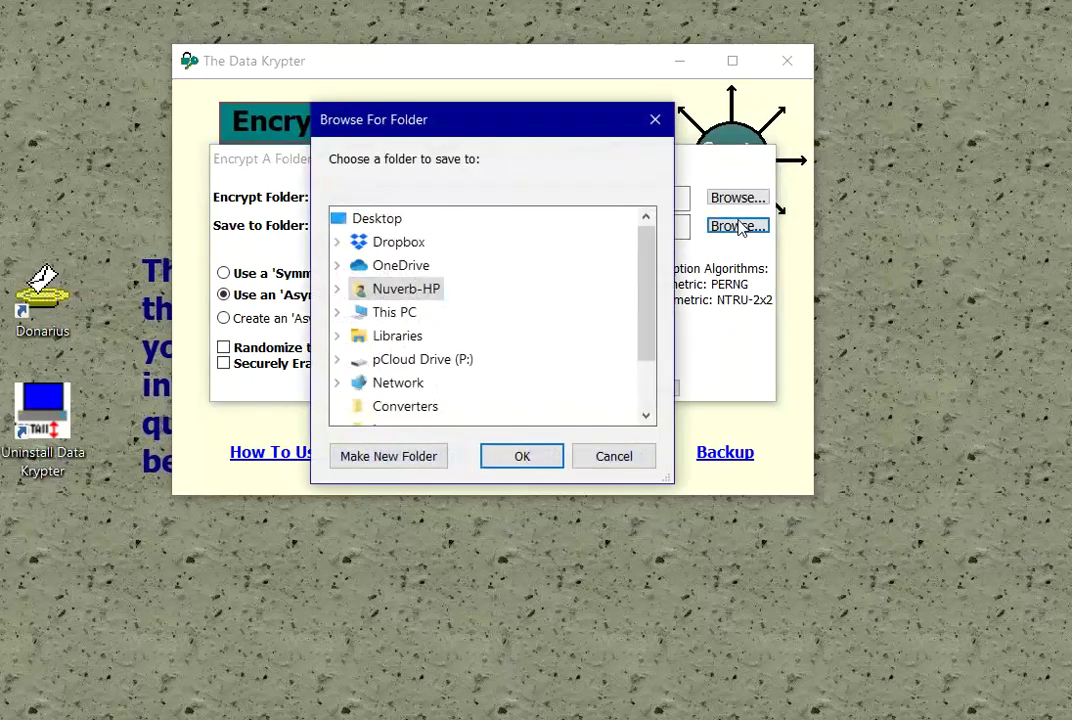
left_click(616, 455)
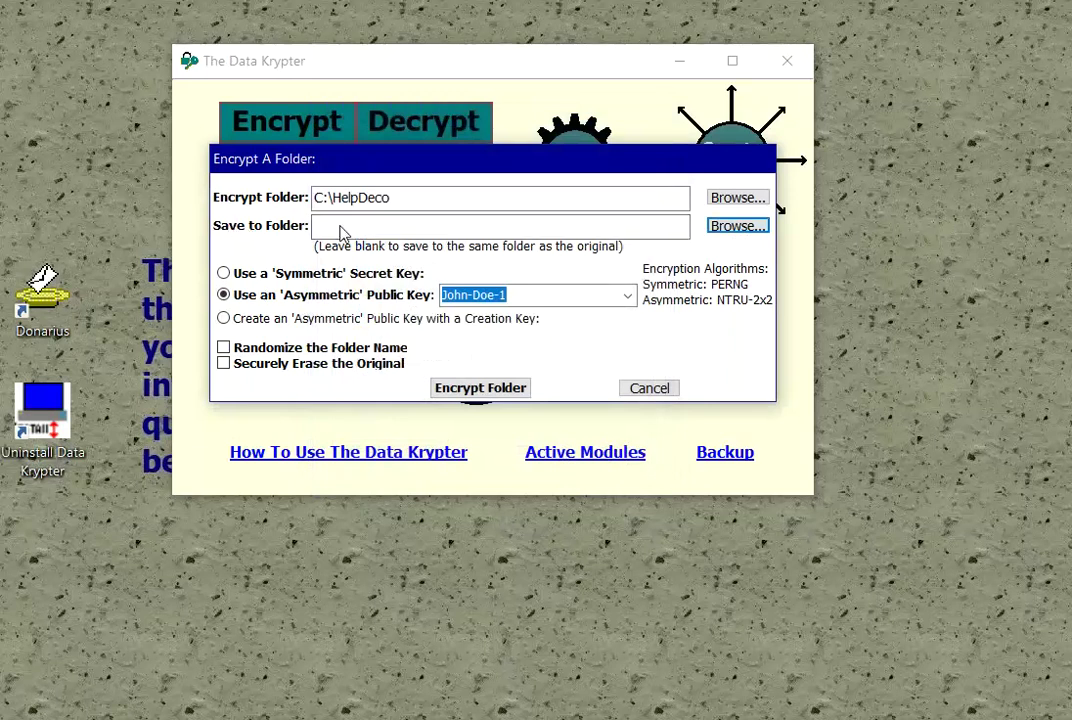
left_click(760, 229)
left_click(337, 312)
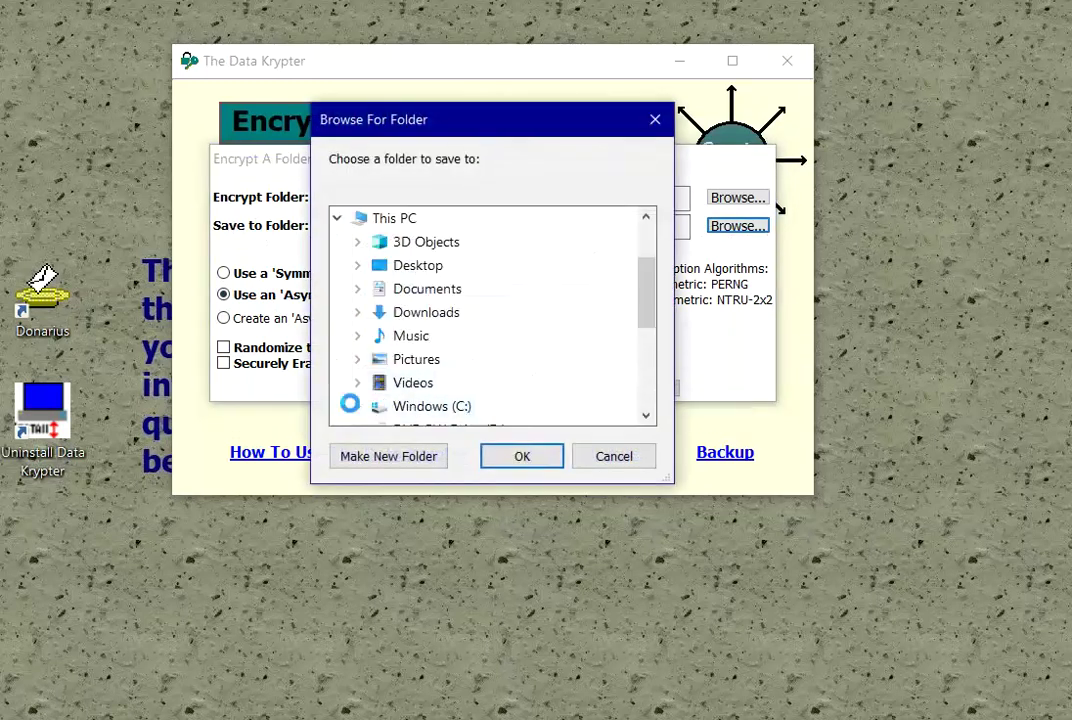
left_click(352, 405)
left_click(651, 395)
left_click(651, 395)
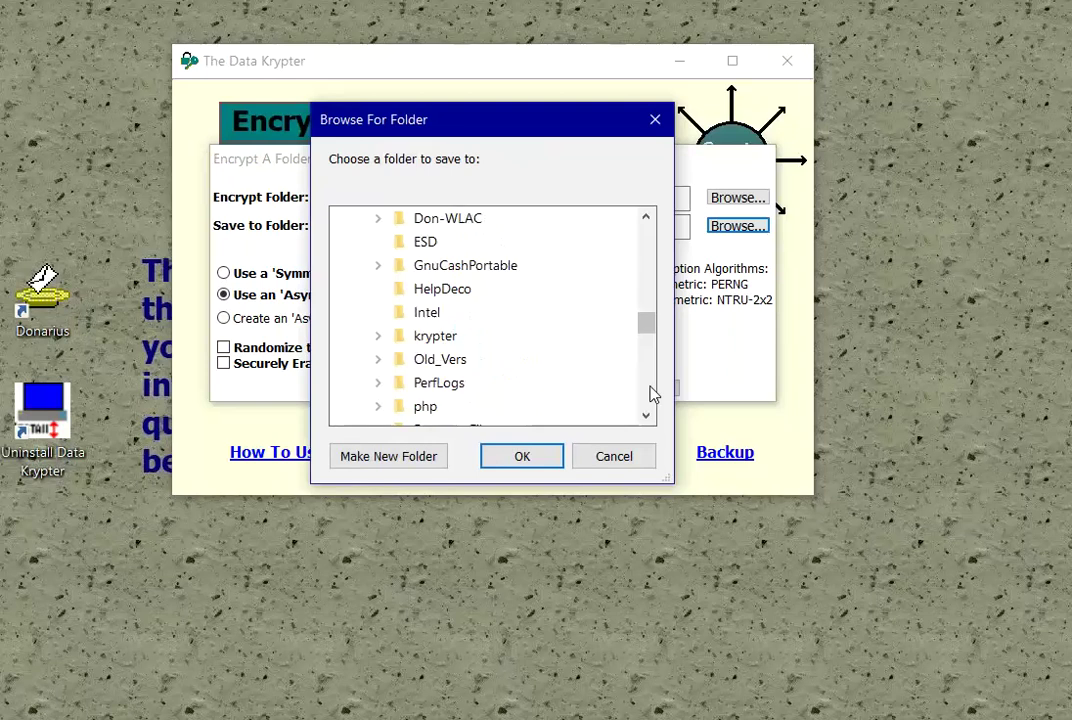
left_click(426, 312)
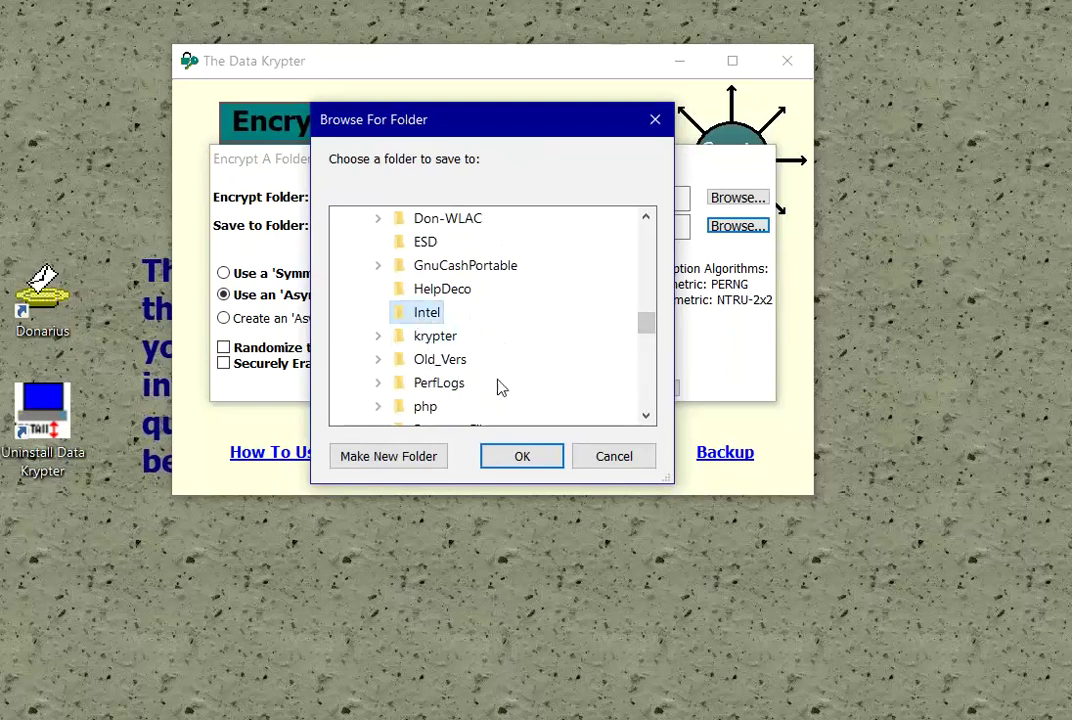
left_click(524, 456)
left_click(505, 387)
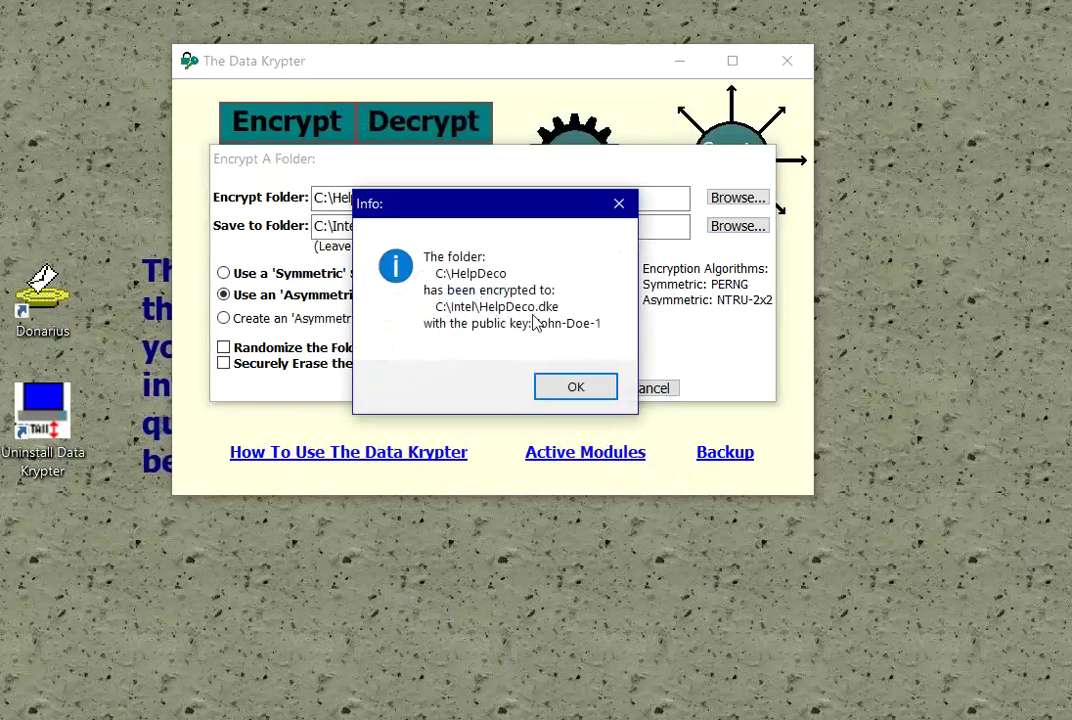
left_click(608, 391)
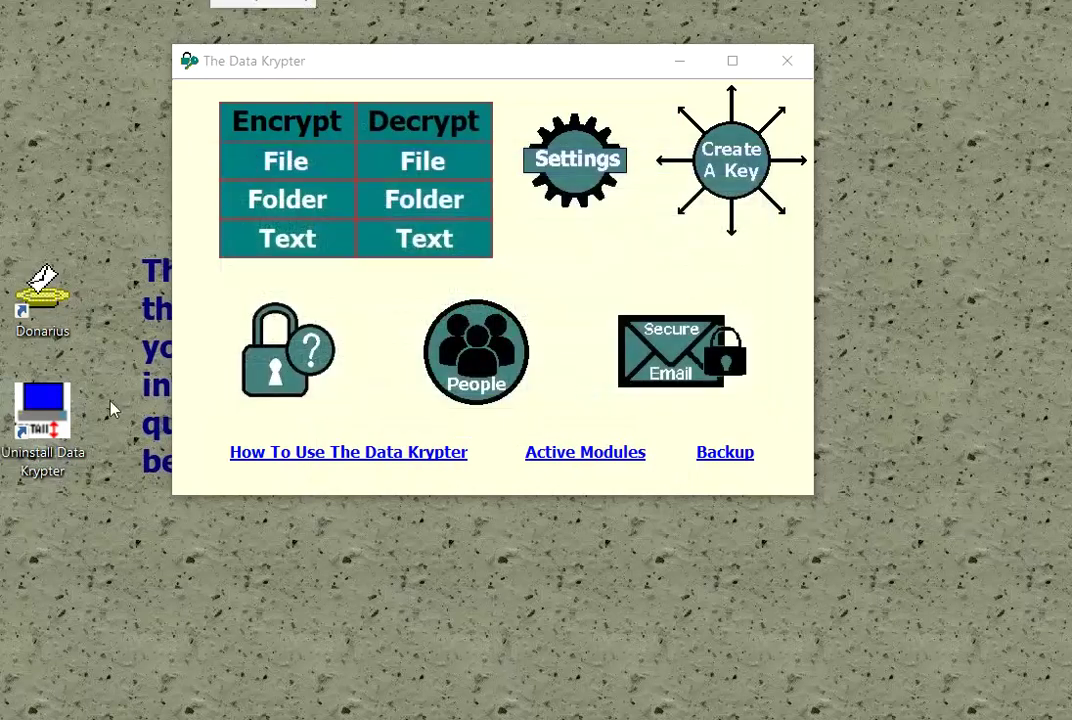
Step: Decrypt C:\Intel\HelpDeco.dke with the John-Doe-1 private key into C:\Intel\HelpDeco
left_click(413, 201)
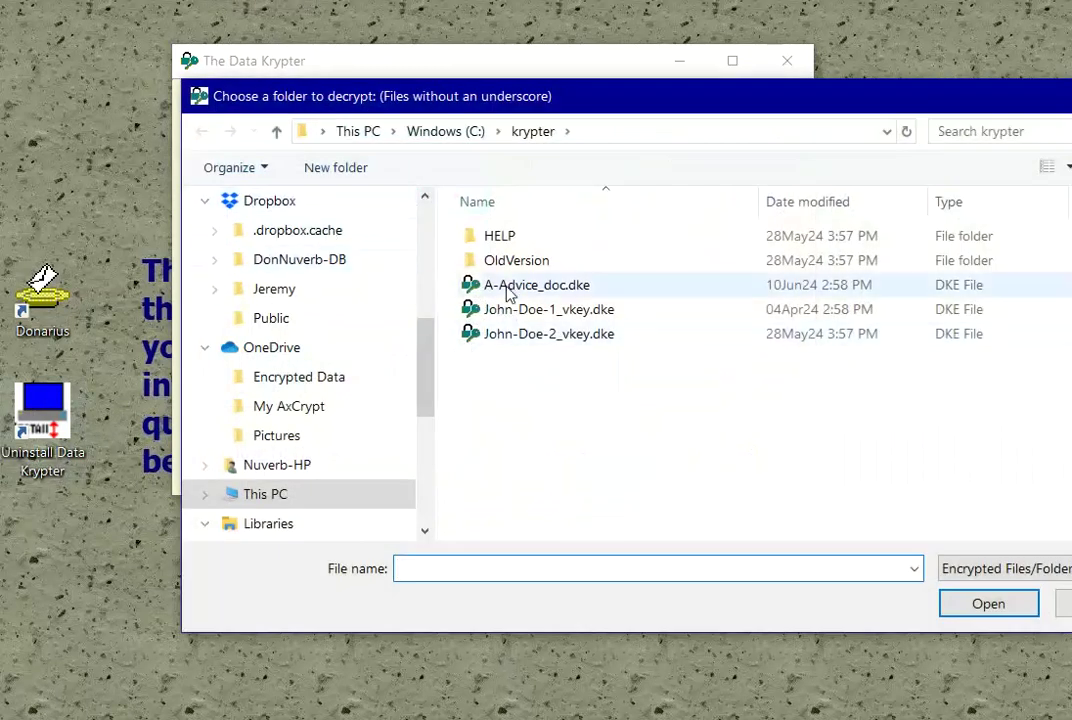
left_click(452, 136)
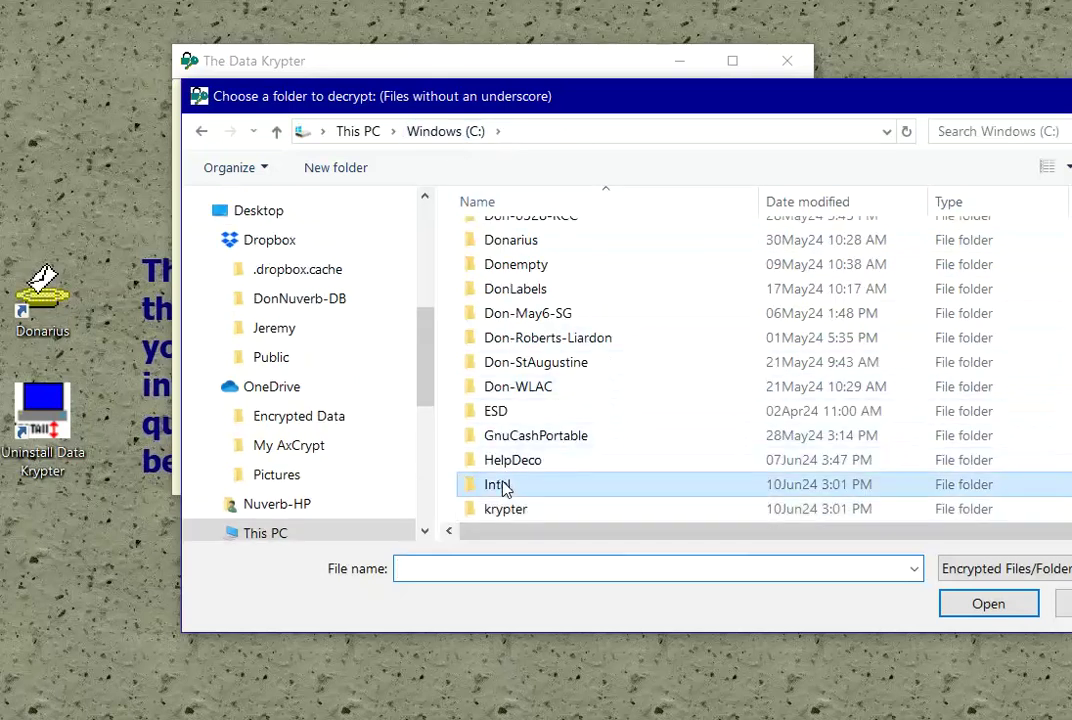
double_click(503, 487)
left_click(526, 282)
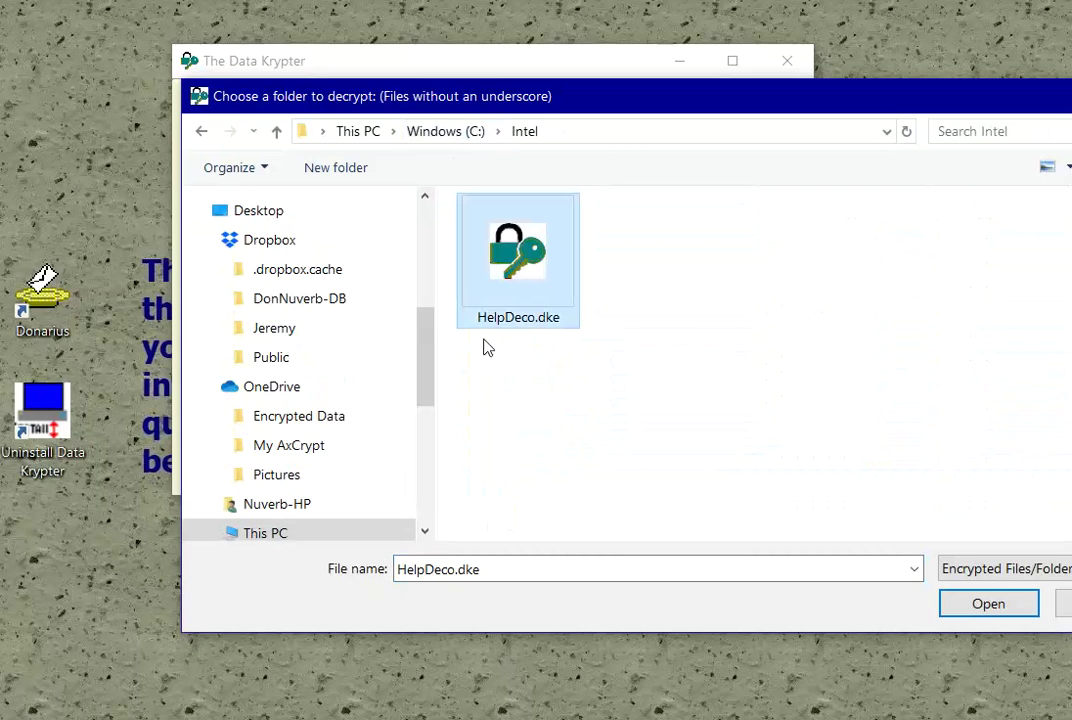
left_click(931, 606)
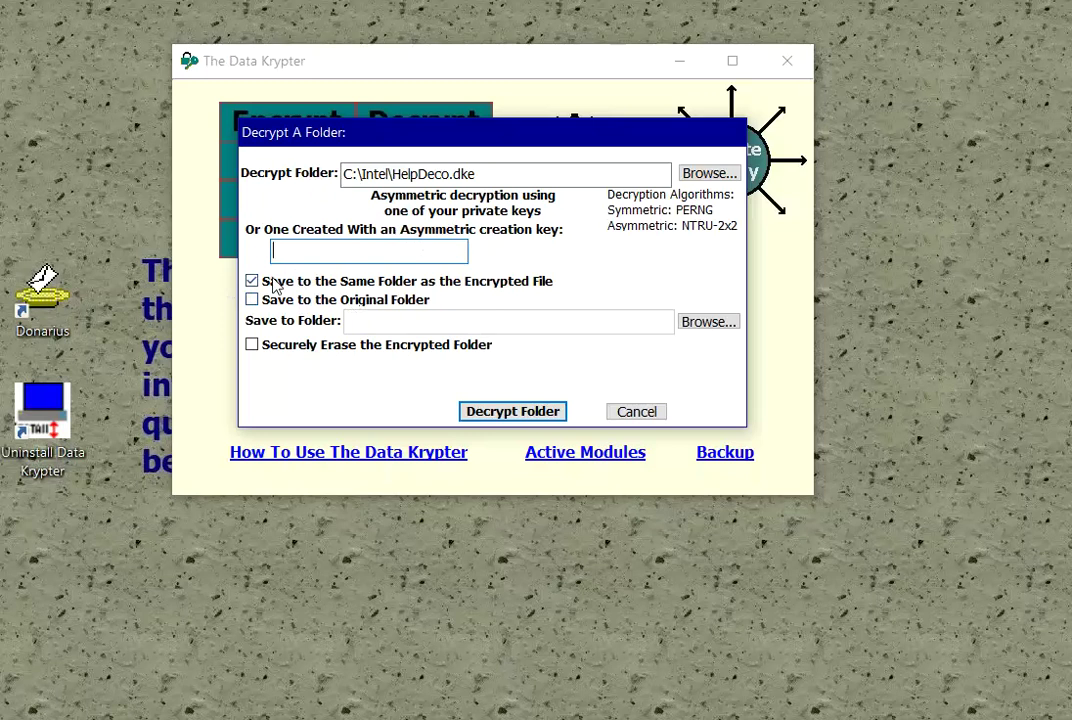
left_click(525, 414)
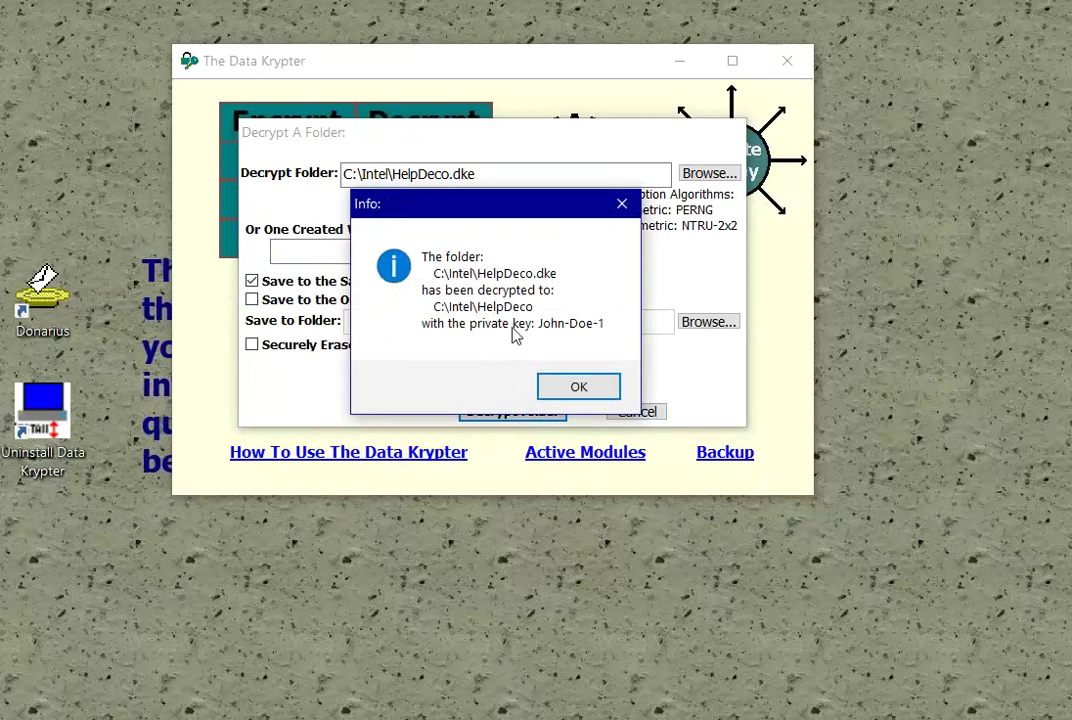
left_click(600, 390)
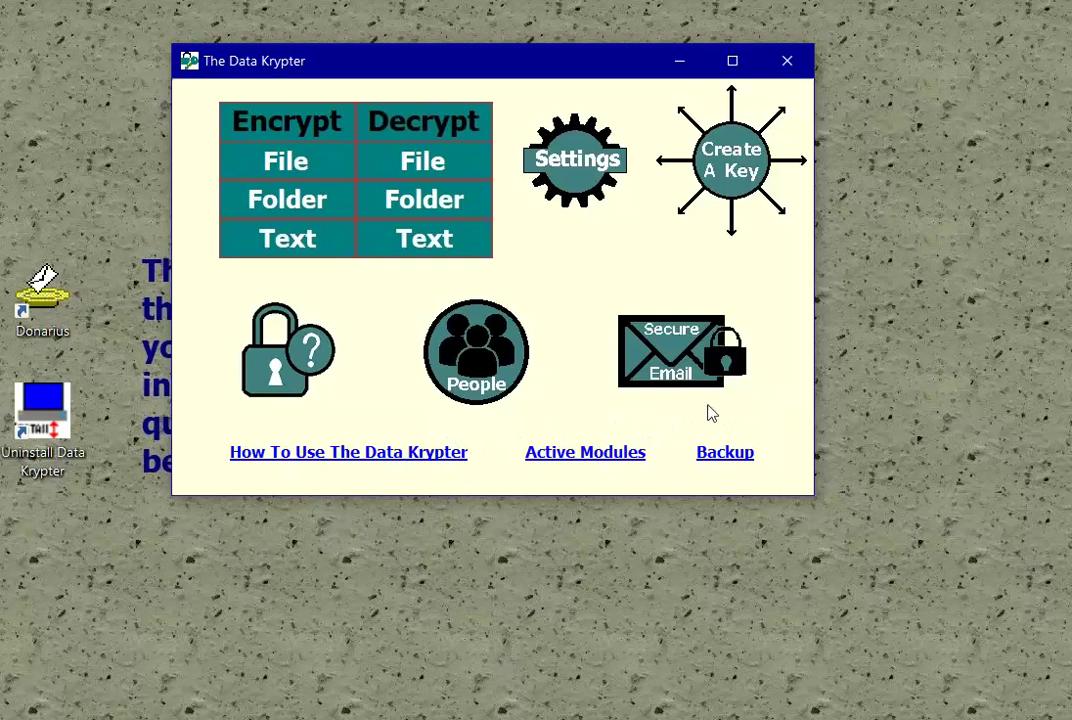
left_click(789, 65)
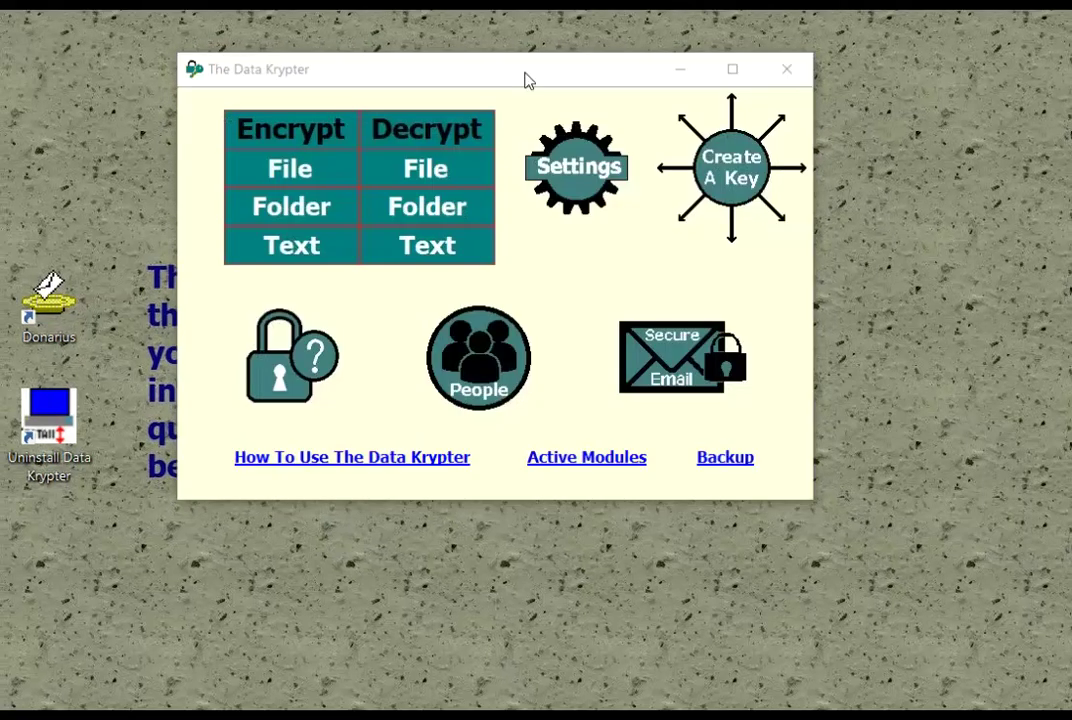
left_click(526, 79)
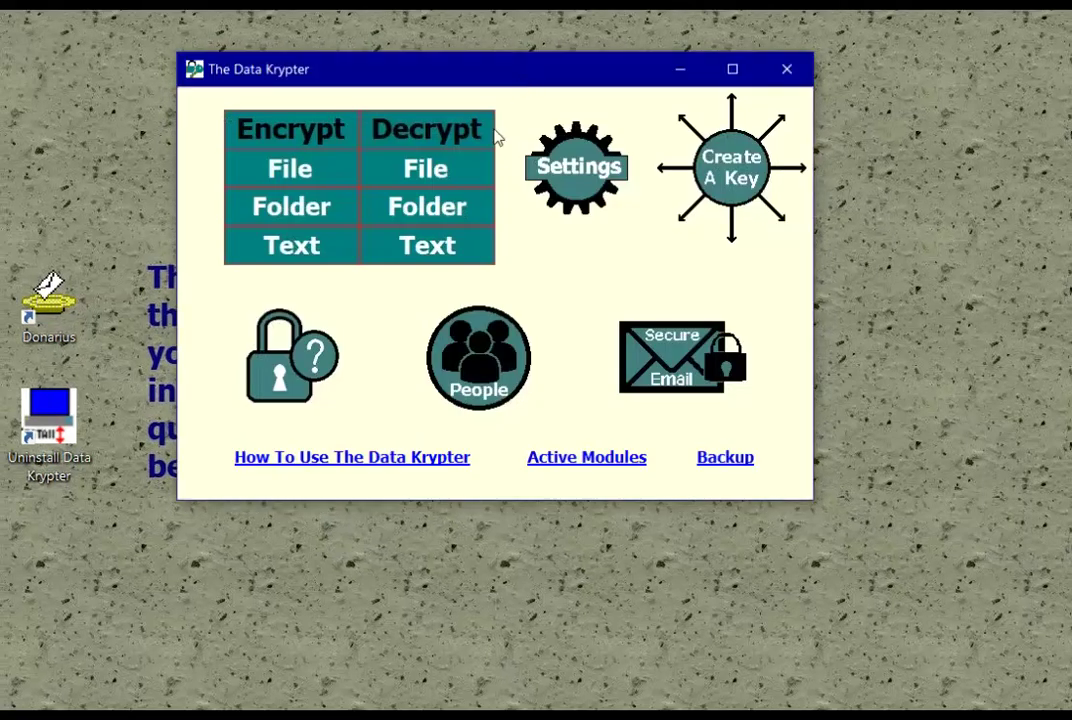
left_click(447, 390)
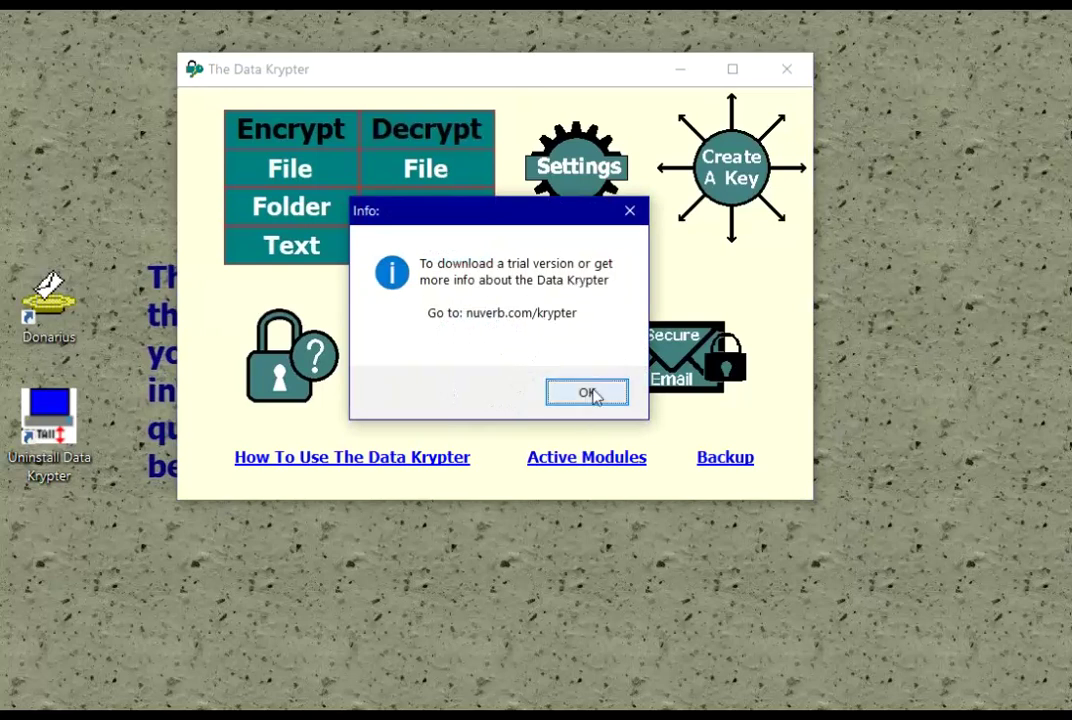
left_click(586, 391)
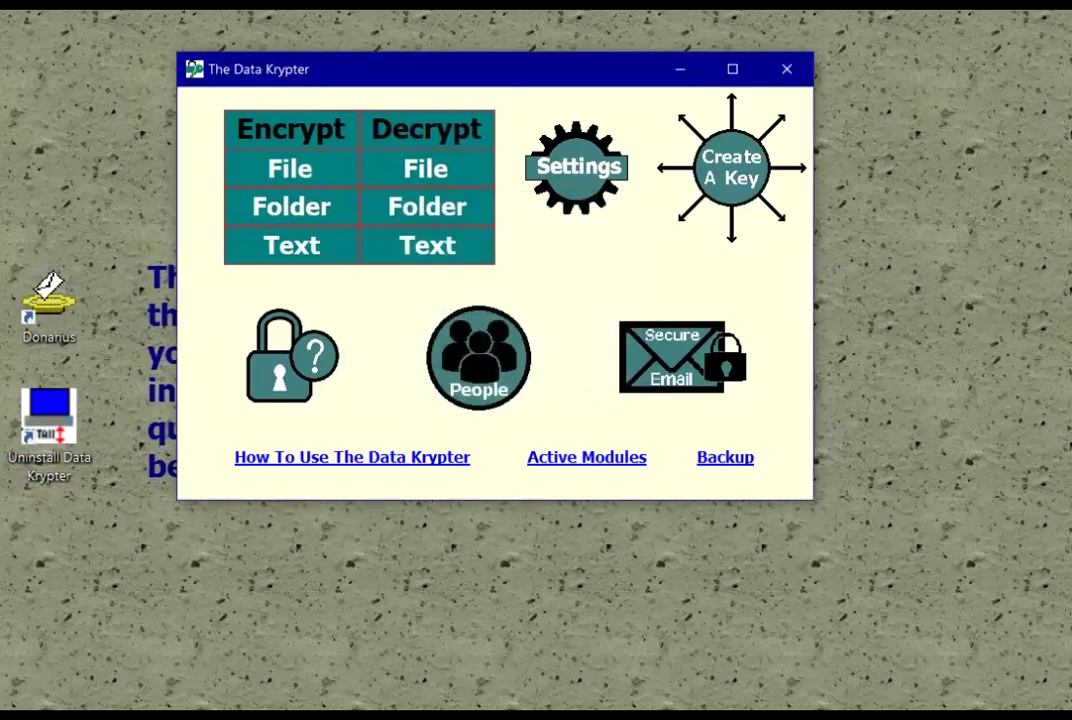